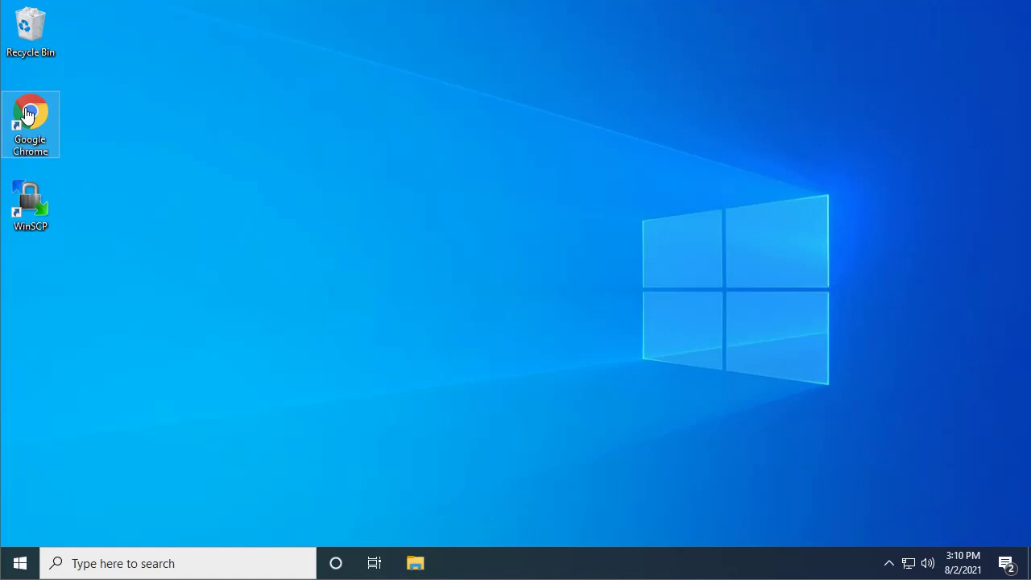
Launch Google Chrome from its desktop shortcut.
{"action": "double_click", "coordinate": [39, 119]}
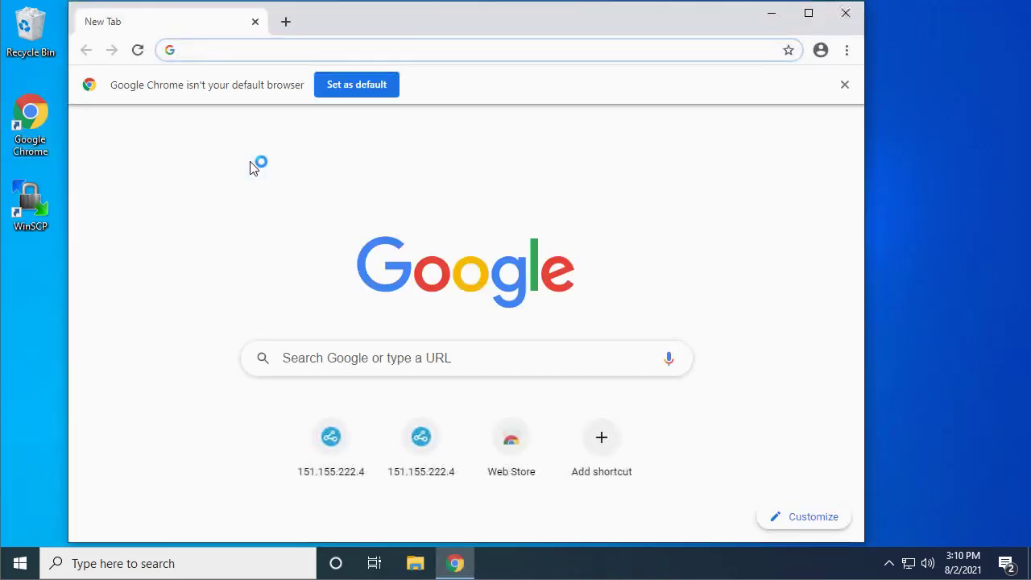
Search 'adk download' and download the Windows ADK setup from Microsoft's ADK page.
{"action": "left_click", "coordinate": [265, 49]}
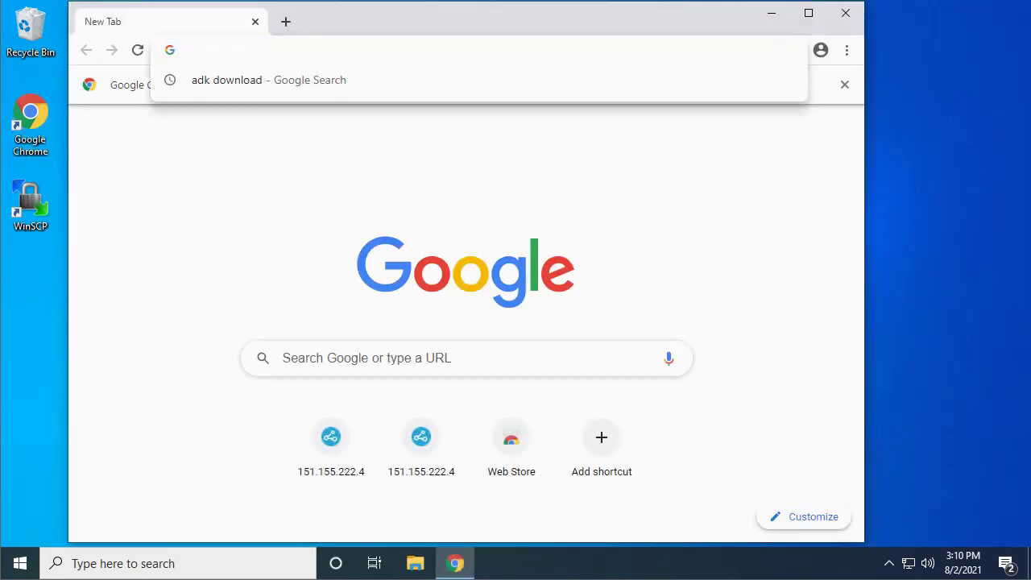
{"action": "type", "text": "adk do"}
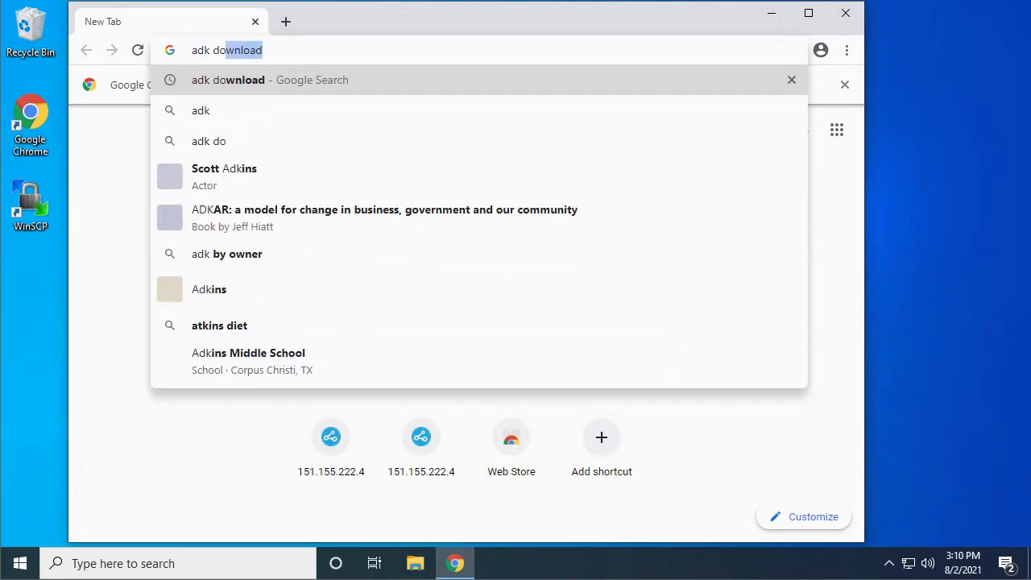
{"action": "type", "text": "wnload"}
{"action": "key", "text": "Return"}
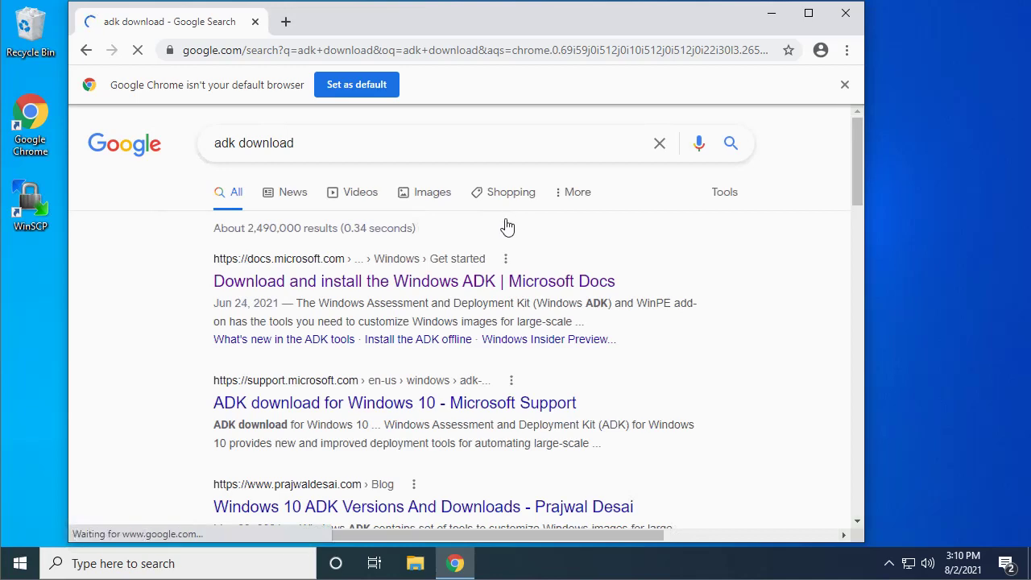
{"action": "left_click", "coordinate": [425, 292]}
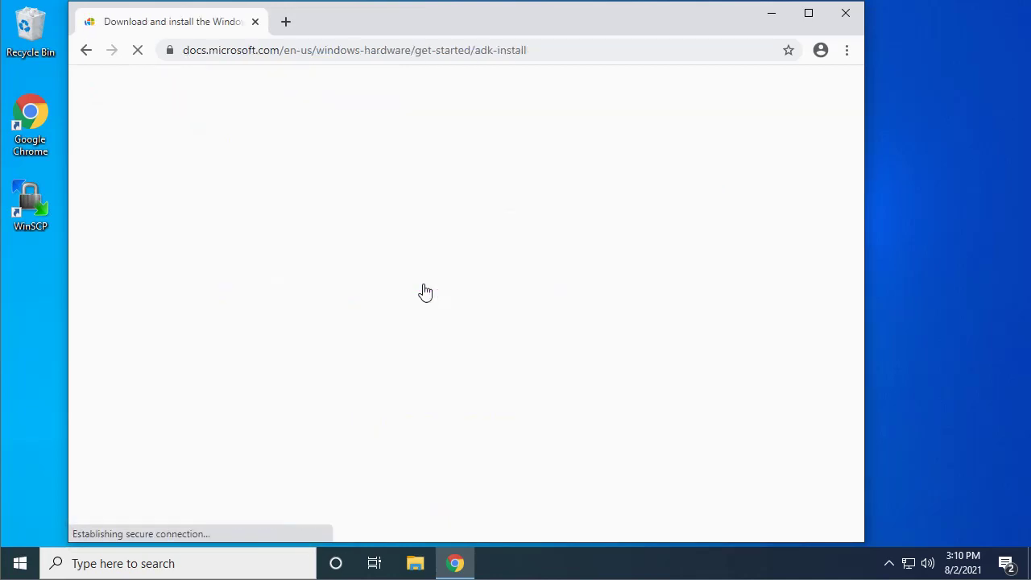
{"action": "scroll", "coordinate": [524, 306], "scroll_direction": "down", "scroll_amount": 5}
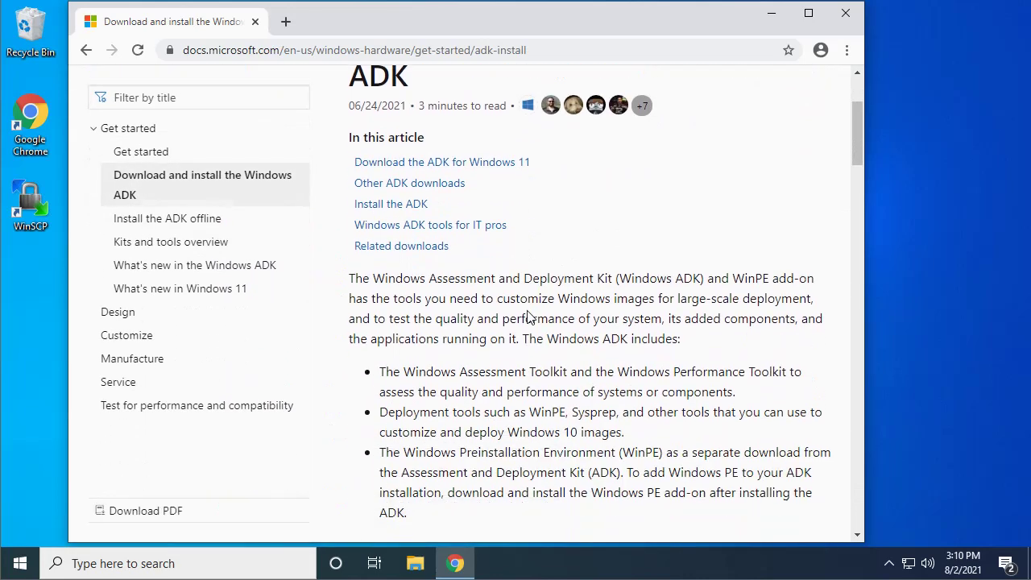
{"action": "scroll", "coordinate": [606, 297], "scroll_direction": "down", "scroll_amount": 1}
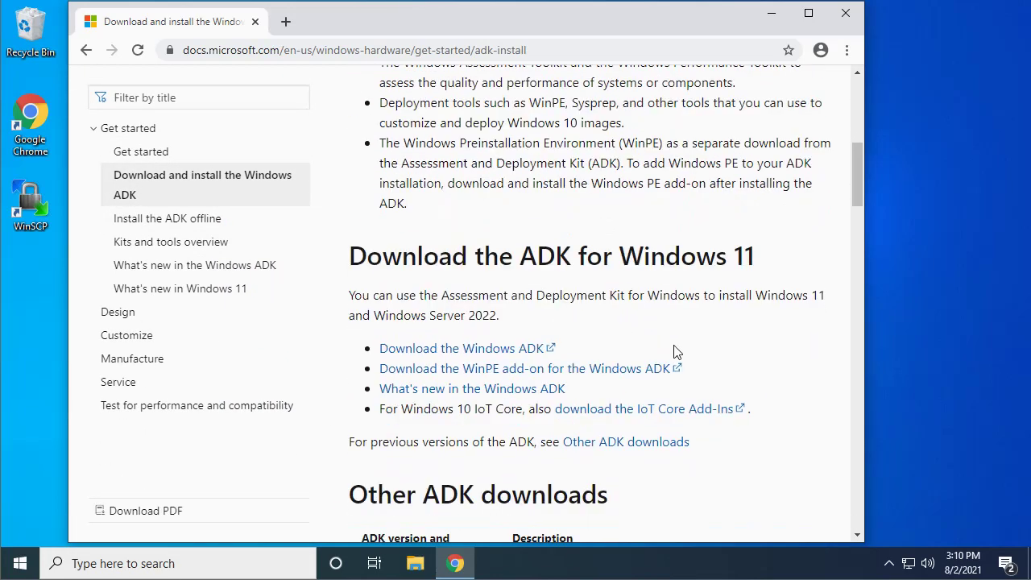
{"action": "left_click", "coordinate": [515, 352]}
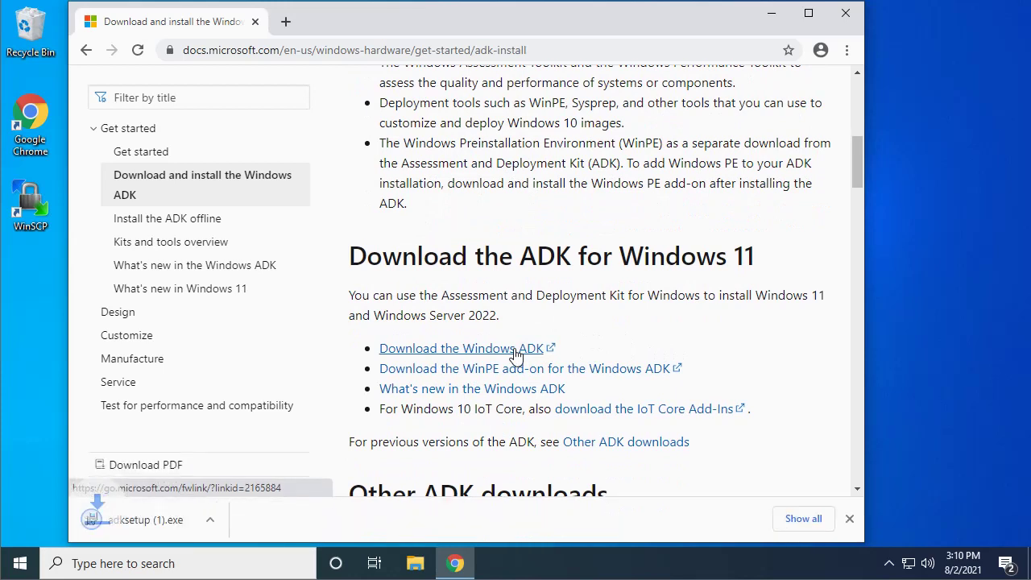
Run adksetup, keep the default location, decline insights and accept the licence.
{"action": "left_click", "coordinate": [150, 522]}
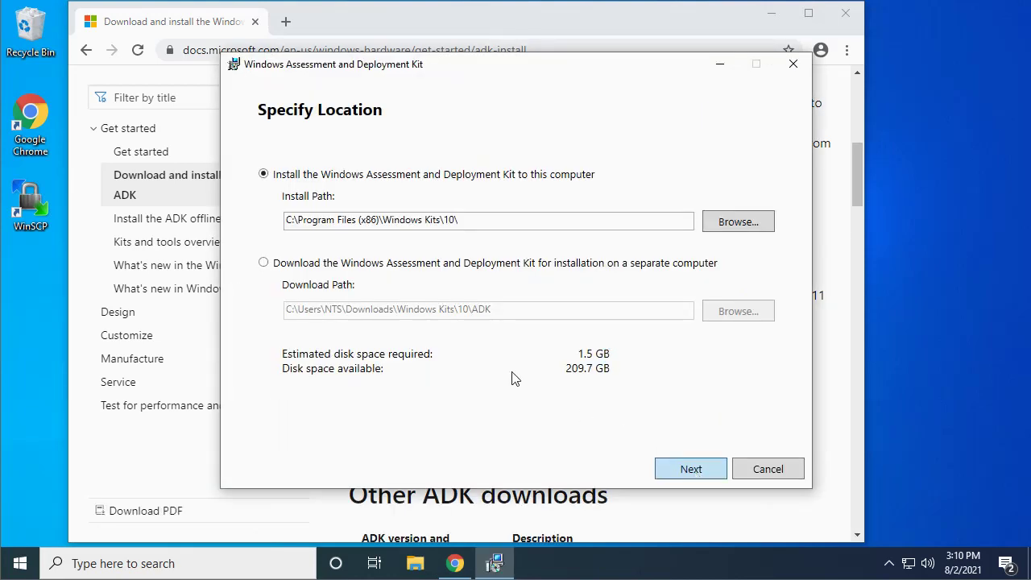
{"action": "left_click", "coordinate": [333, 379]}
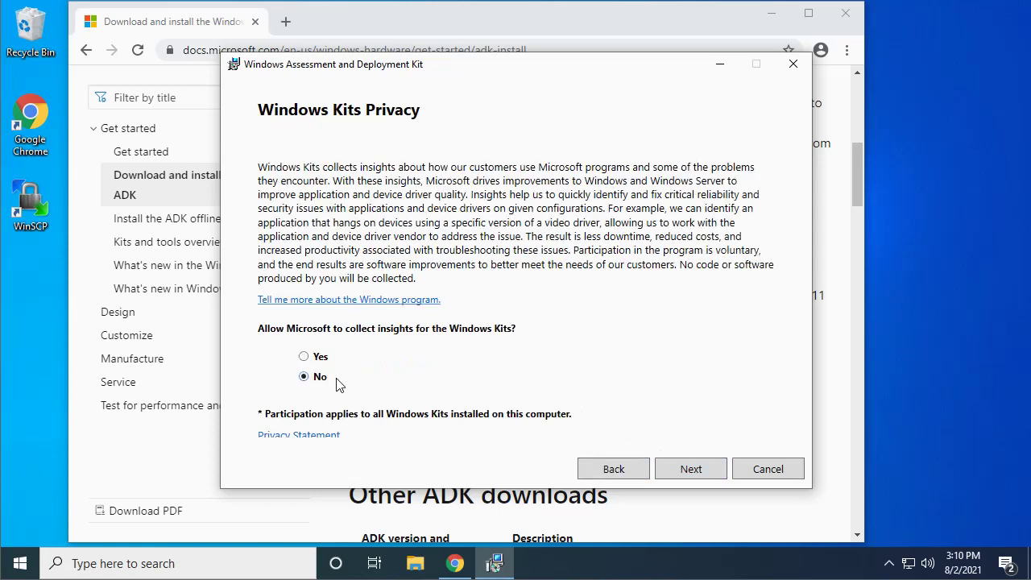
{"action": "left_click", "coordinate": [691, 472]}
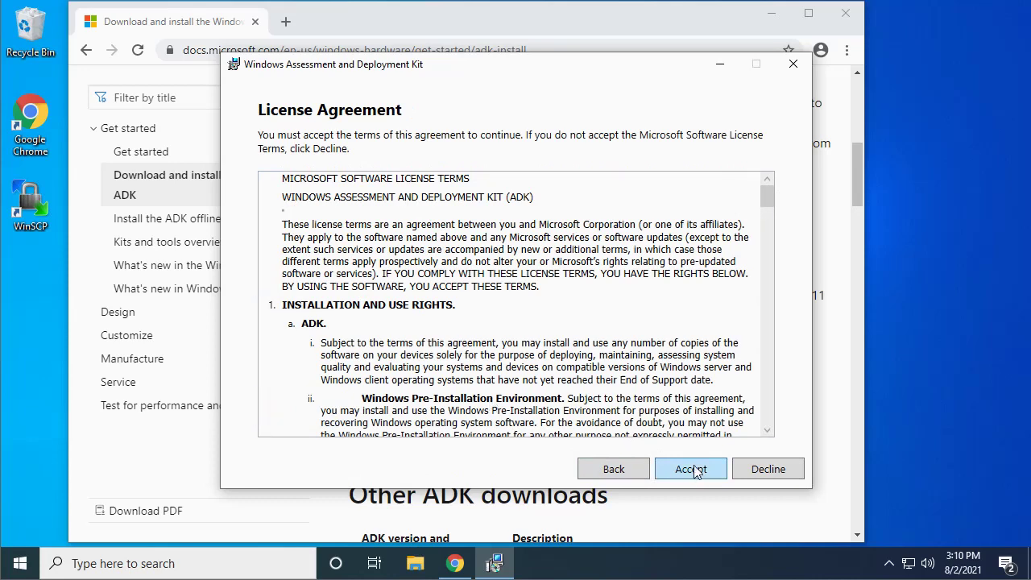
{"action": "left_click", "coordinate": [692, 471]}
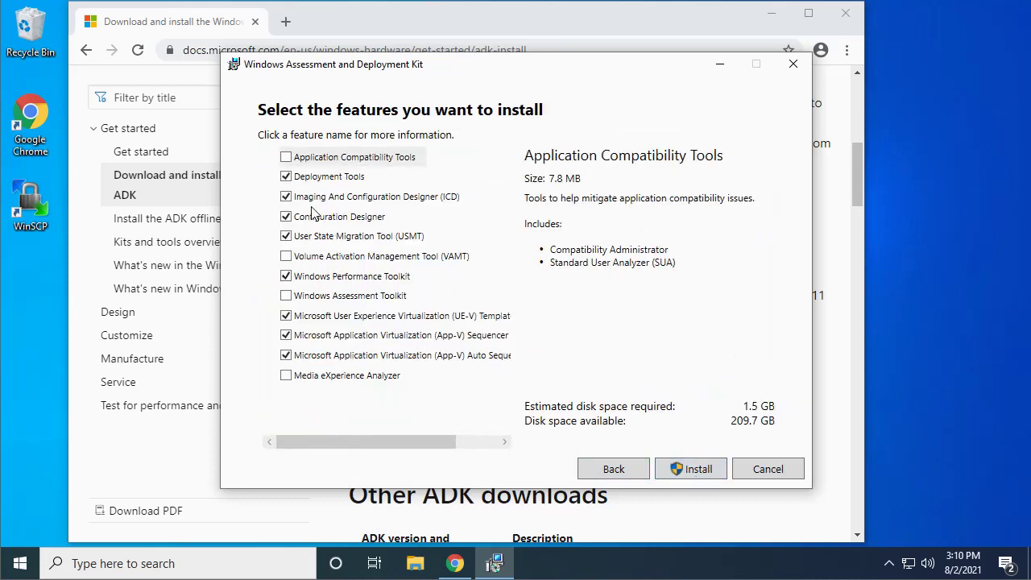
Deselect every ADK feature except Deployment Tools and start the installation.
{"action": "left_click", "coordinate": [287, 198]}
{"action": "left_click", "coordinate": [287, 218]}
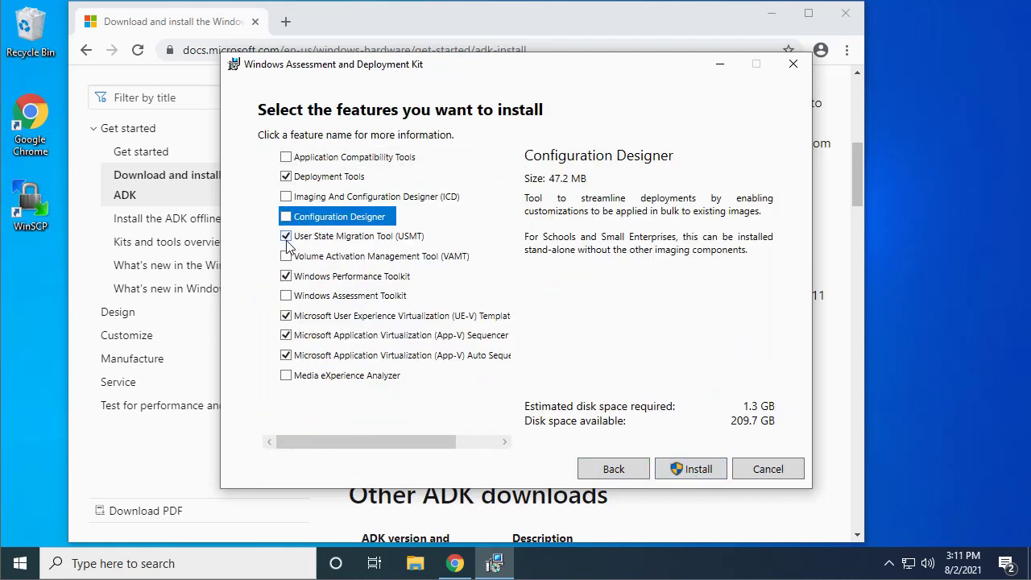
{"action": "left_click", "coordinate": [287, 237]}
{"action": "left_click", "coordinate": [286, 276]}
{"action": "left_click", "coordinate": [286, 316]}
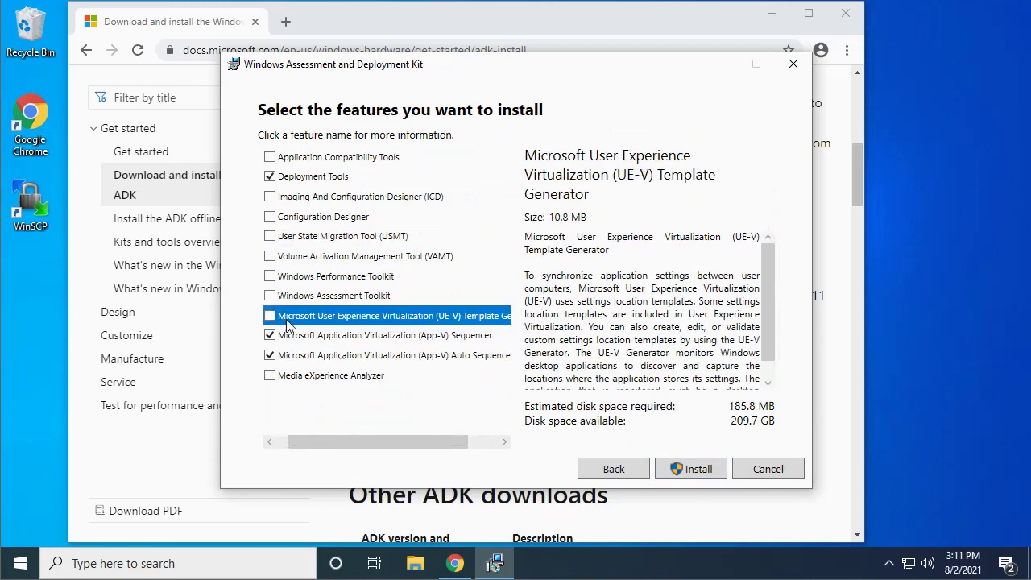
{"action": "left_click", "coordinate": [271, 336]}
{"action": "left_click", "coordinate": [271, 356]}
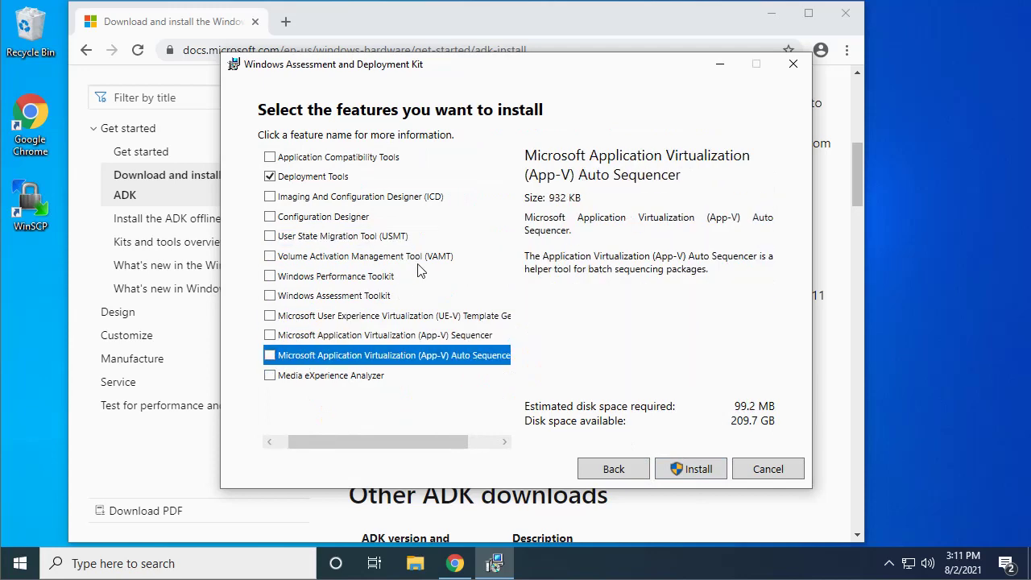
{"action": "left_click", "coordinate": [352, 178]}
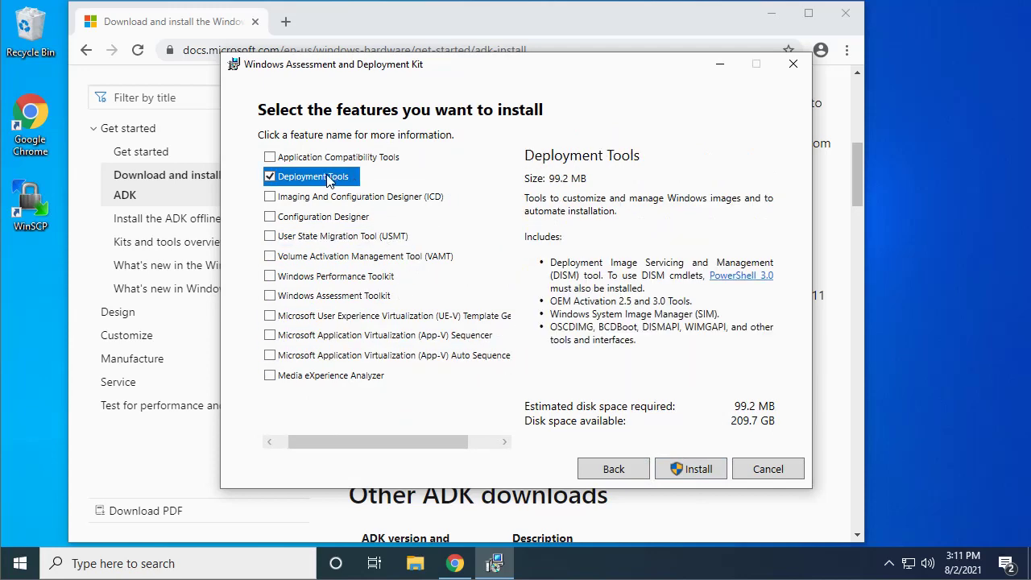
{"action": "left_click", "coordinate": [690, 471]}
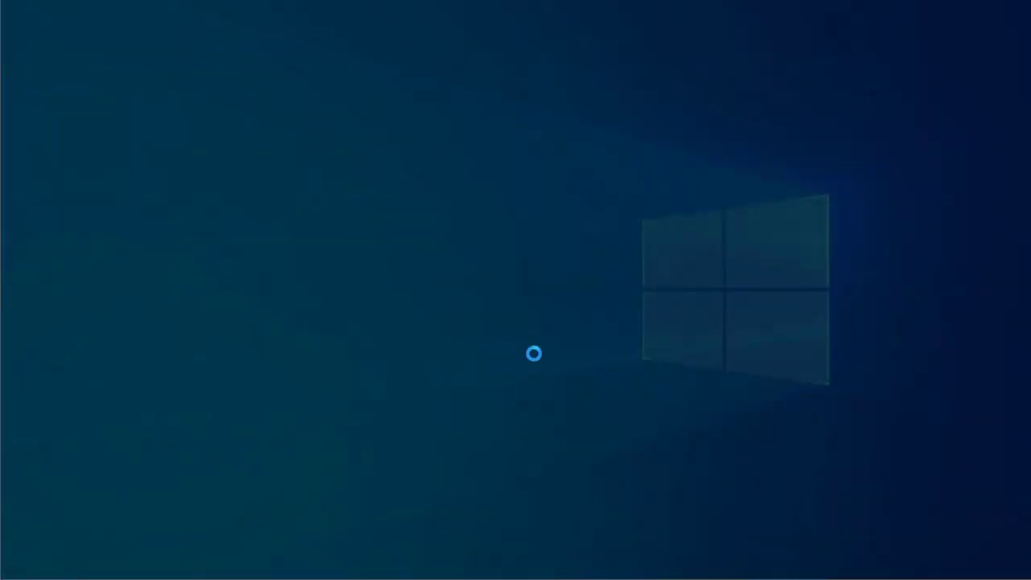
Approve the UAC prompt and close the ADK installer once Deployment Tools finish installing.
{"action": "left_click", "coordinate": [416, 394]}
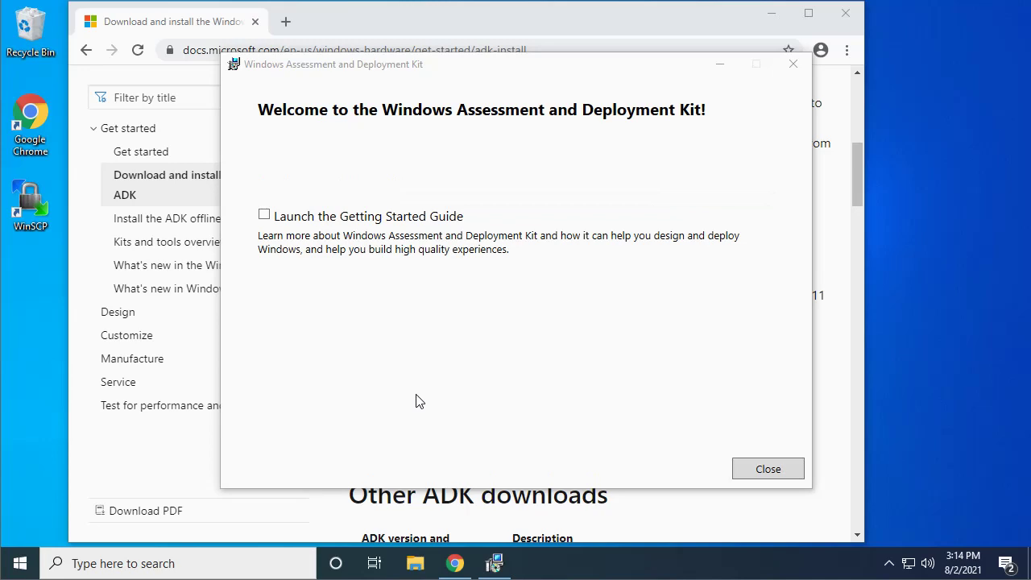
{"action": "left_click", "coordinate": [752, 472]}
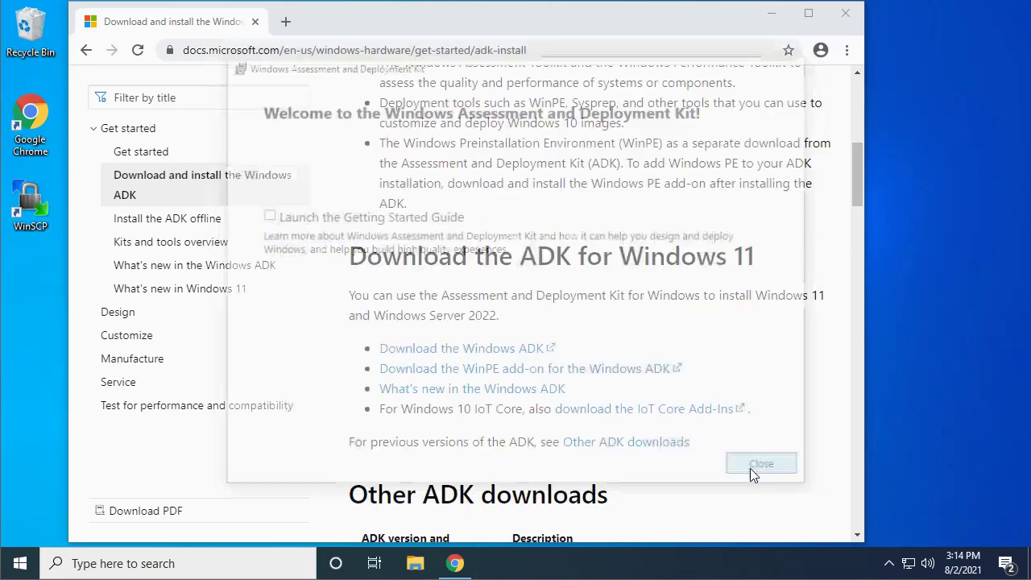
Download adkwinpesetup.exe for the WinPE add-on and run it.
{"action": "left_click", "coordinate": [562, 371]}
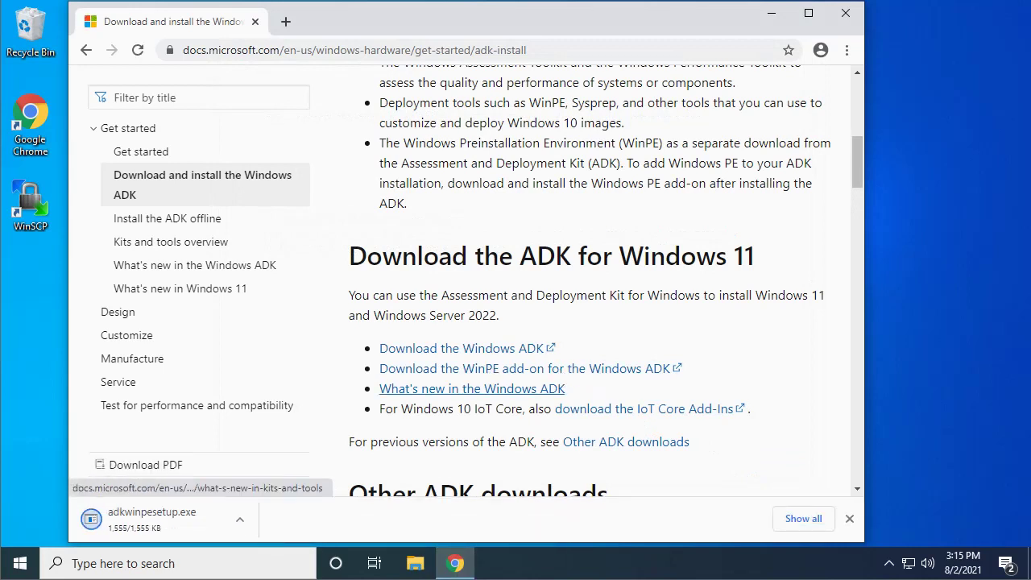
{"action": "left_click", "coordinate": [168, 520]}
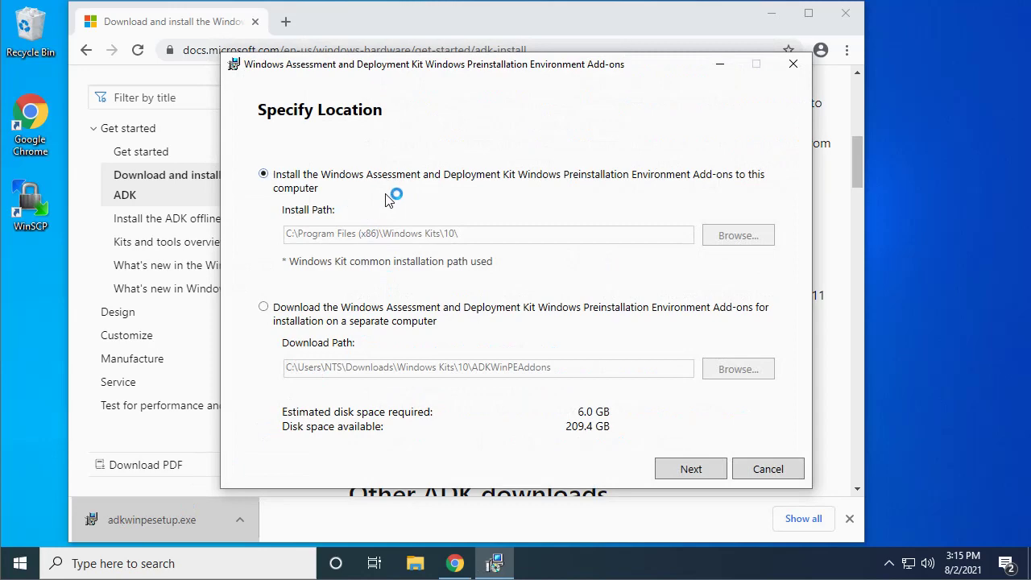
Install Windows PE with the default location, no insights sharing, and licence accepted.
{"action": "left_click", "coordinate": [691, 470]}
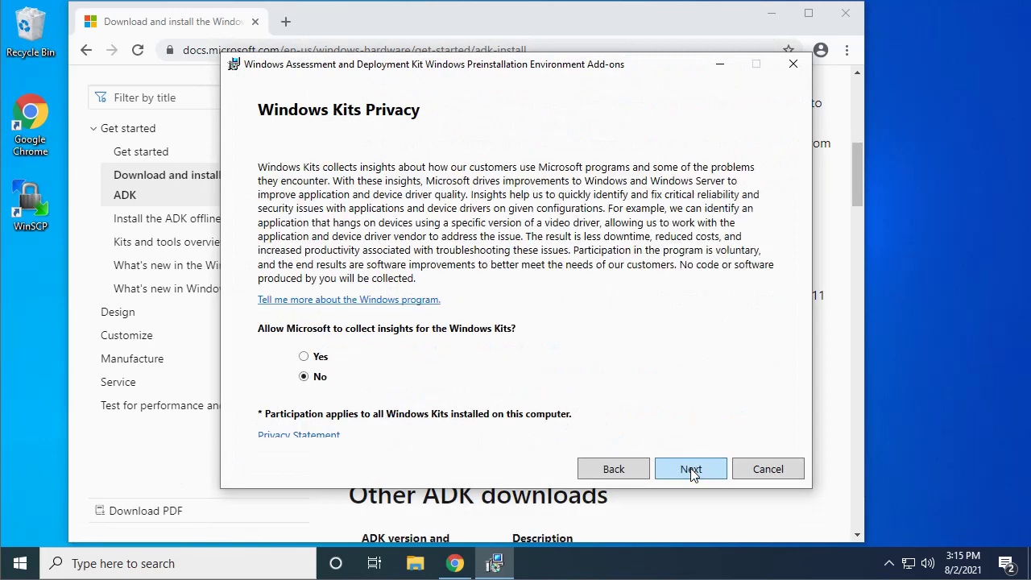
{"action": "left_click", "coordinate": [692, 471]}
{"action": "left_click", "coordinate": [691, 470]}
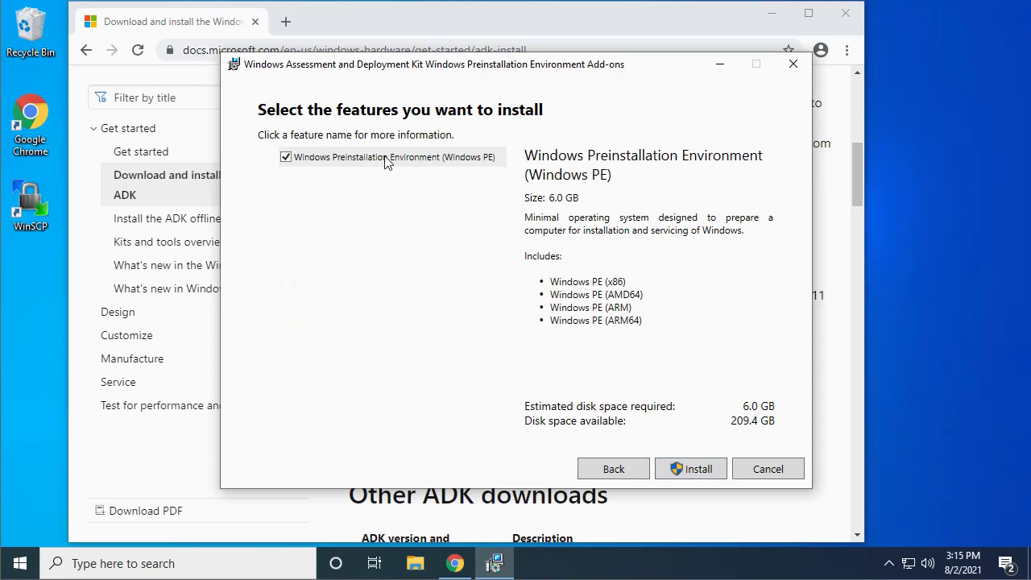
{"action": "left_click", "coordinate": [689, 471]}
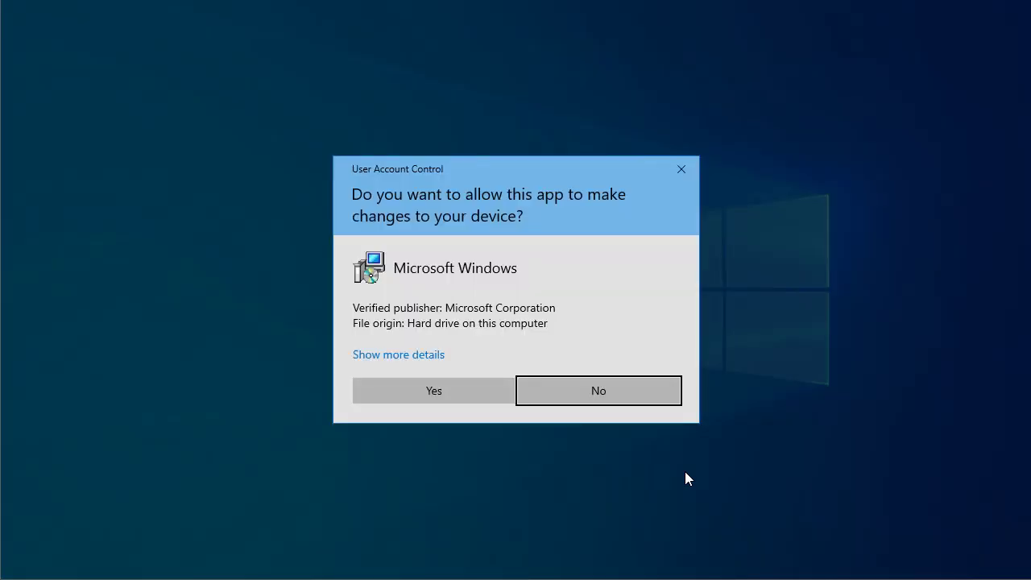
{"action": "left_click", "coordinate": [459, 391]}
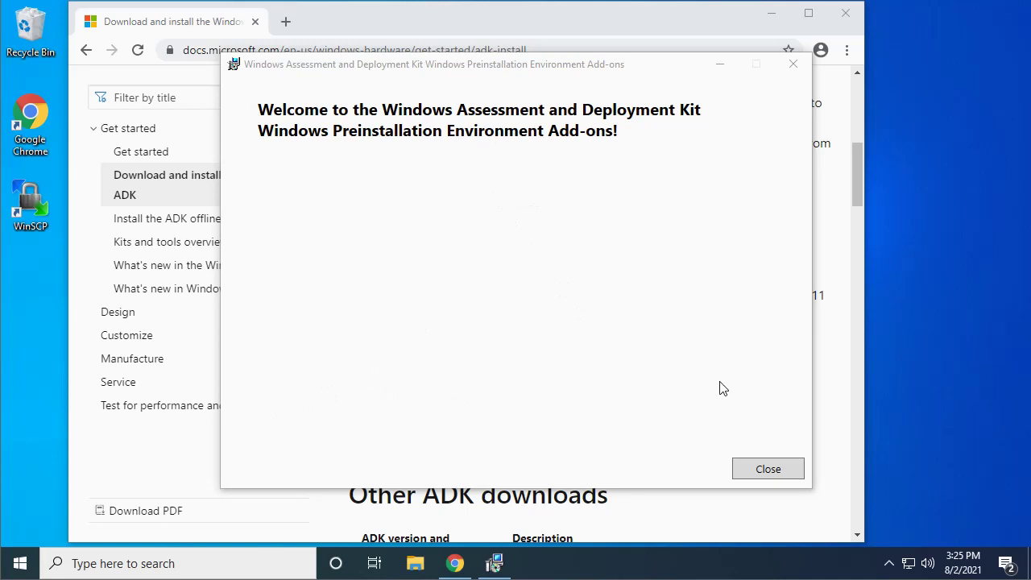
Close the finished WinPE Add-ons installer and the Chrome window.
{"action": "left_click", "coordinate": [786, 474]}
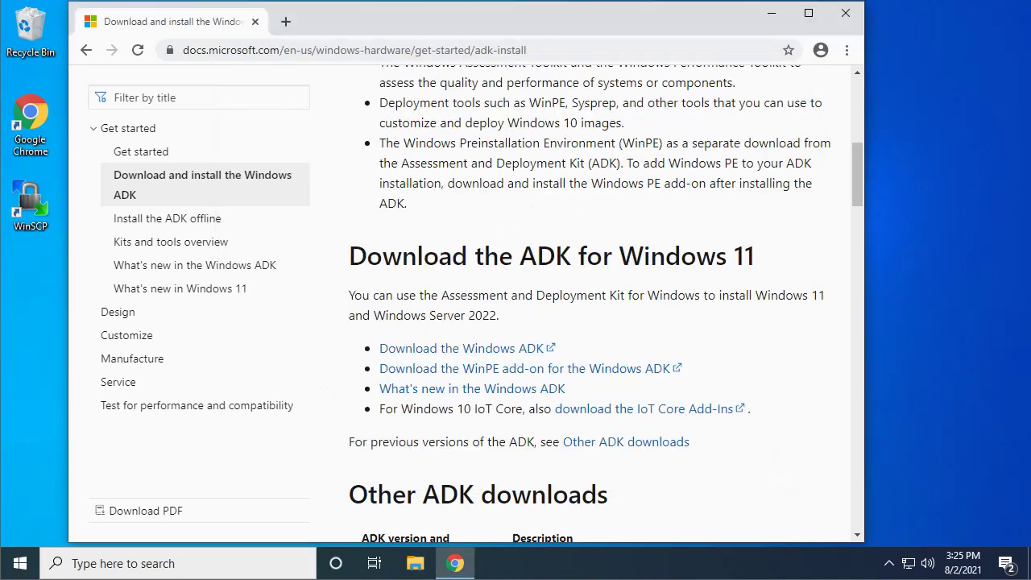
{"action": "left_click", "coordinate": [846, 14]}
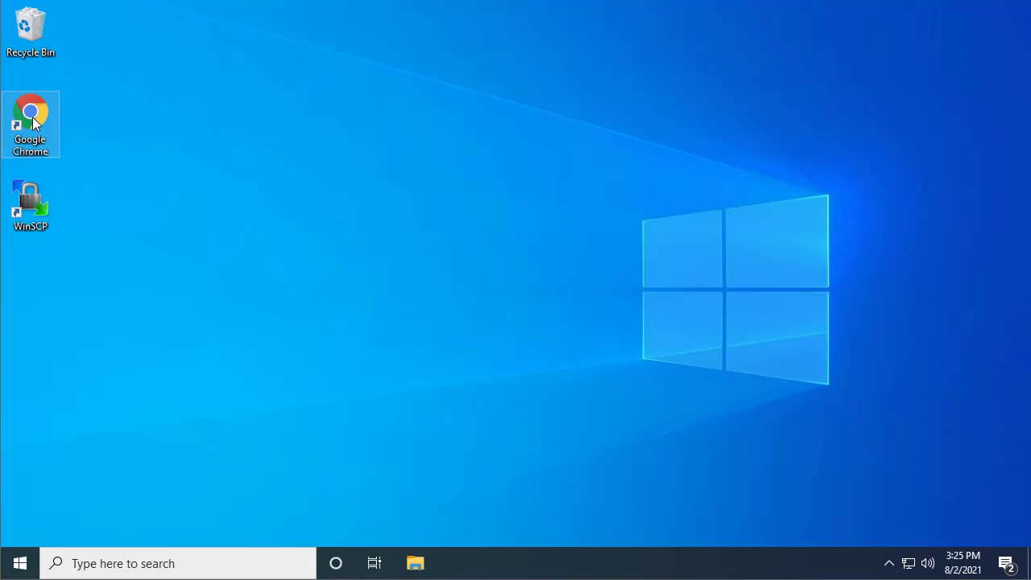
Relaunch Chrome as administrator and approve the UAC prompt.
{"action": "right_click", "coordinate": [33, 123]}
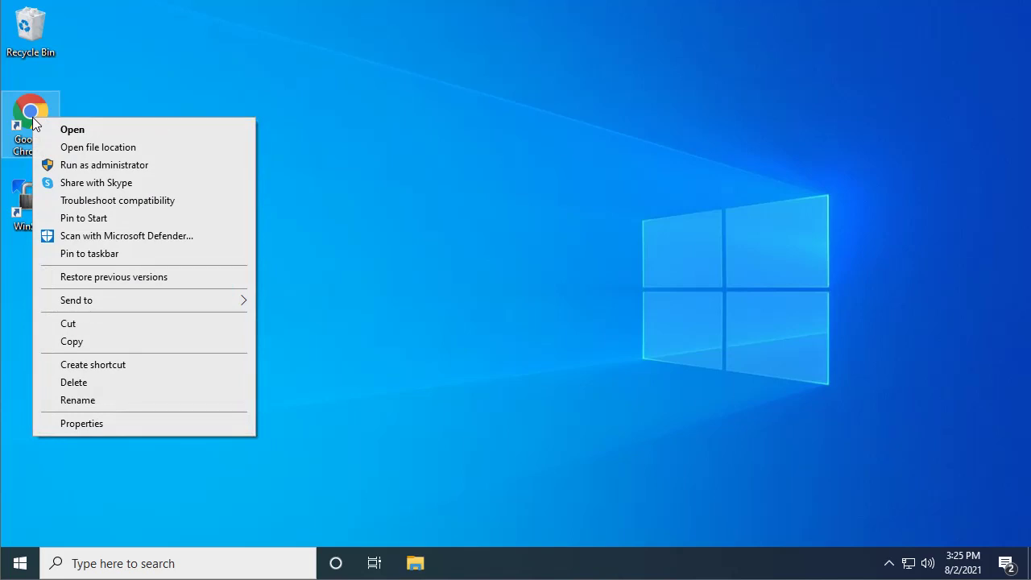
{"action": "left_click", "coordinate": [105, 165]}
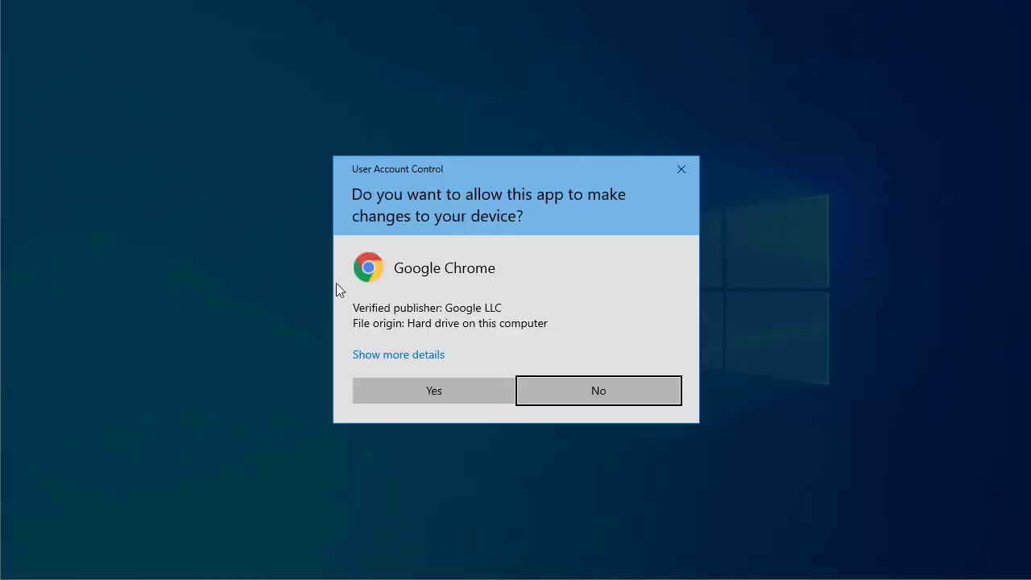
{"action": "left_click", "coordinate": [427, 400]}
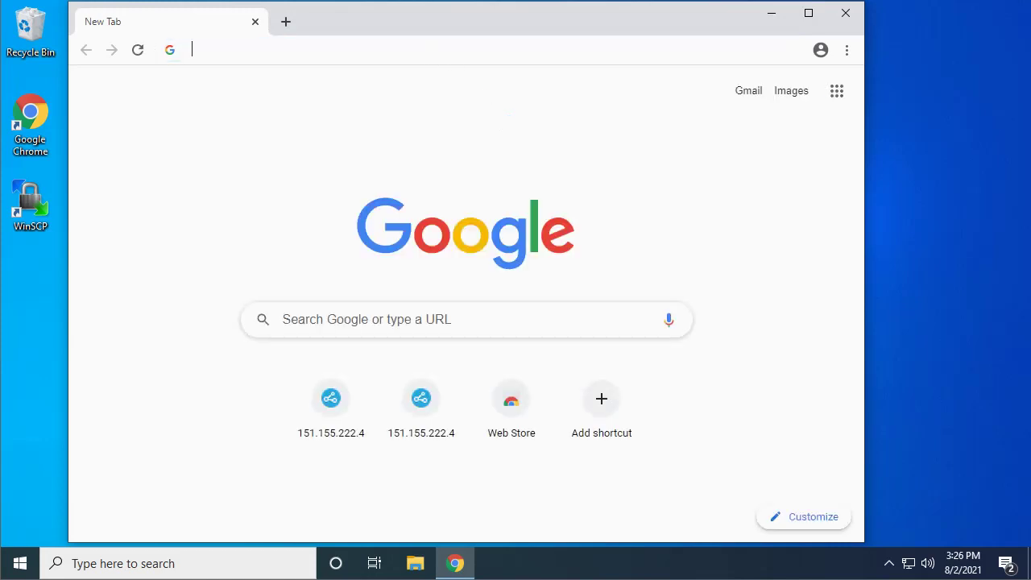
Open 151.155.222.4 and log in as Administrator with the account password.
{"action": "type", "text": "151"}
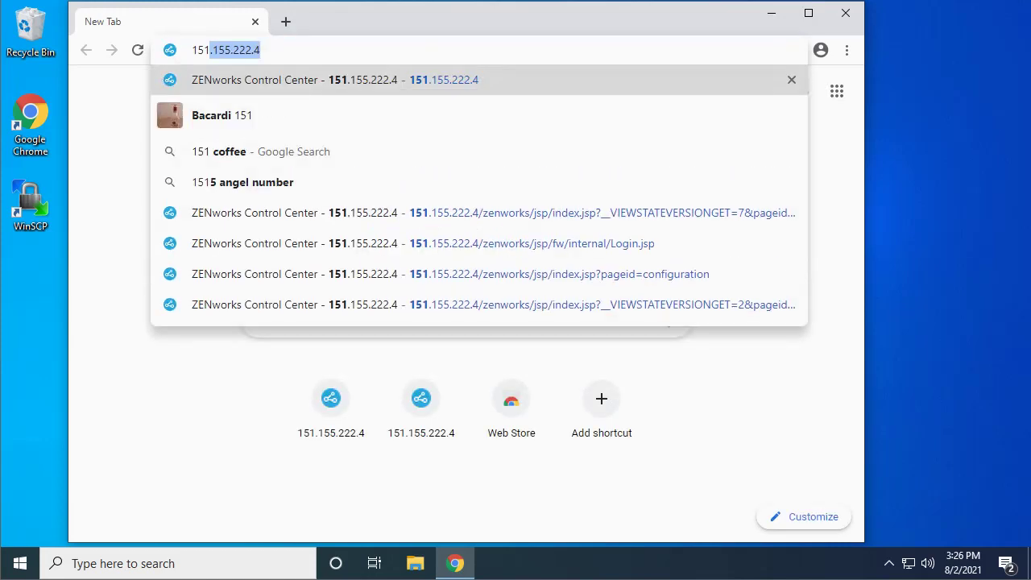
{"action": "key", "text": "Return"}
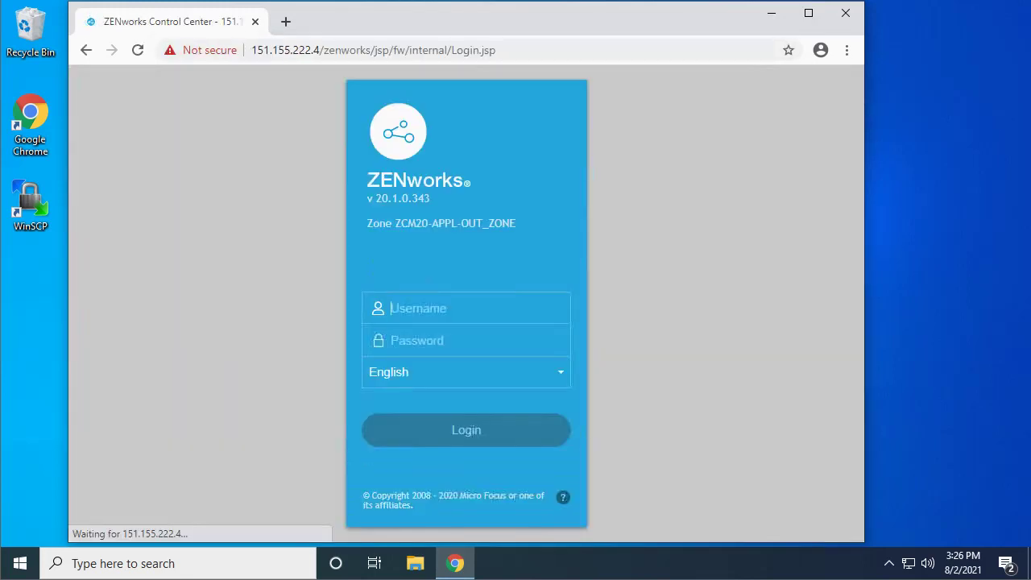
{"action": "key", "text": "Down"}
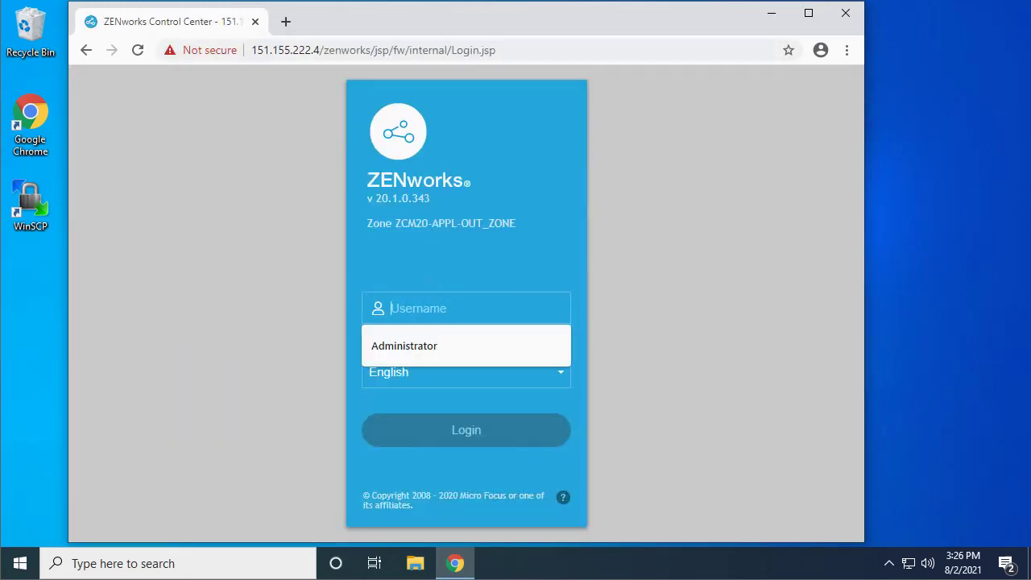
{"action": "type", "text": "Administrator******"}
{"action": "key", "text": "Return"}
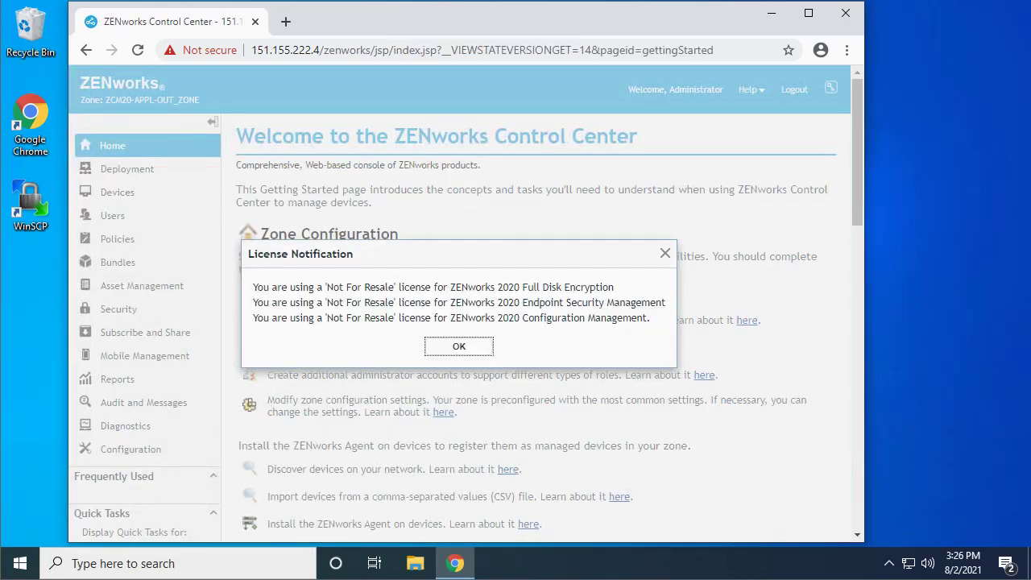
Dismiss the license notice and expand Device Management on the Configuration page.
{"action": "left_click", "coordinate": [459, 346]}
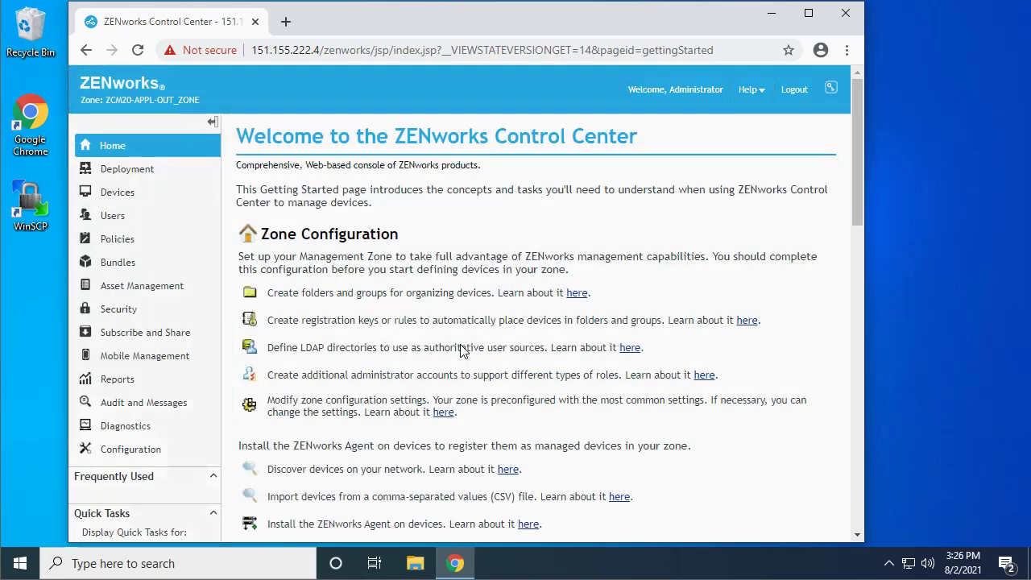
{"action": "left_click", "coordinate": [121, 448]}
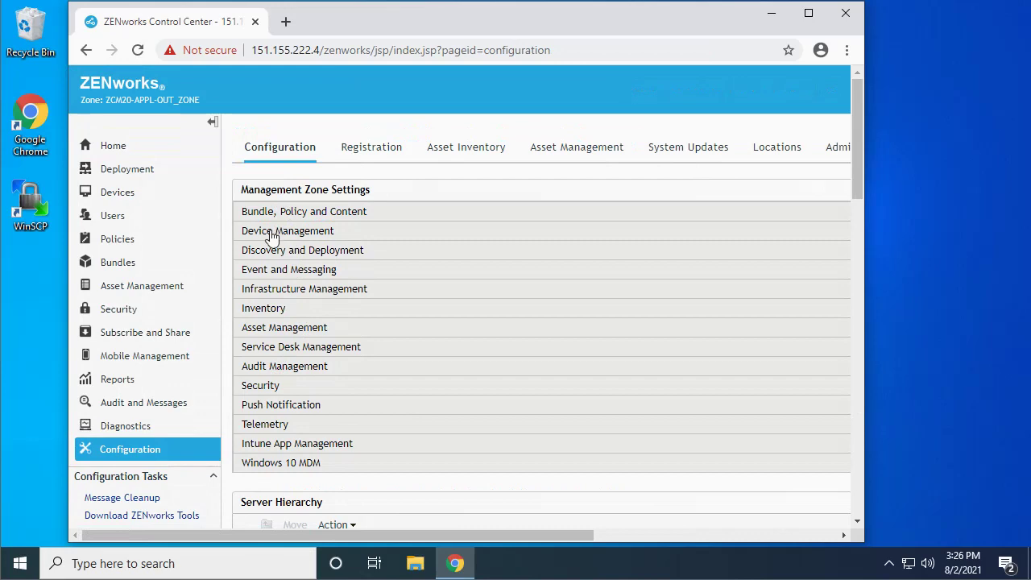
{"action": "left_click", "coordinate": [272, 234]}
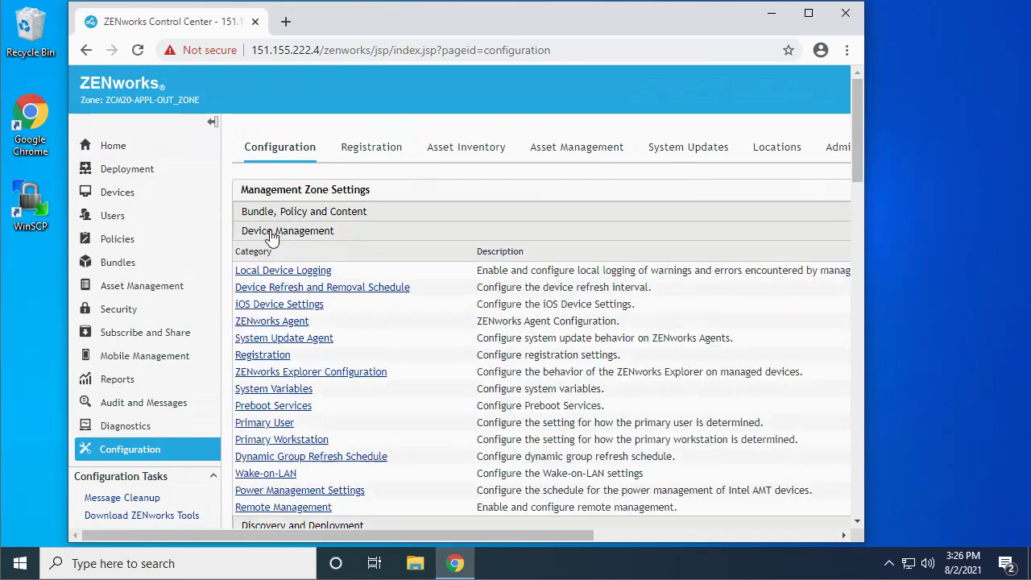
Open Preboot Services and try the 32-bit WinPE upload, which reports ZCC Helper is missing.
{"action": "left_click", "coordinate": [280, 409]}
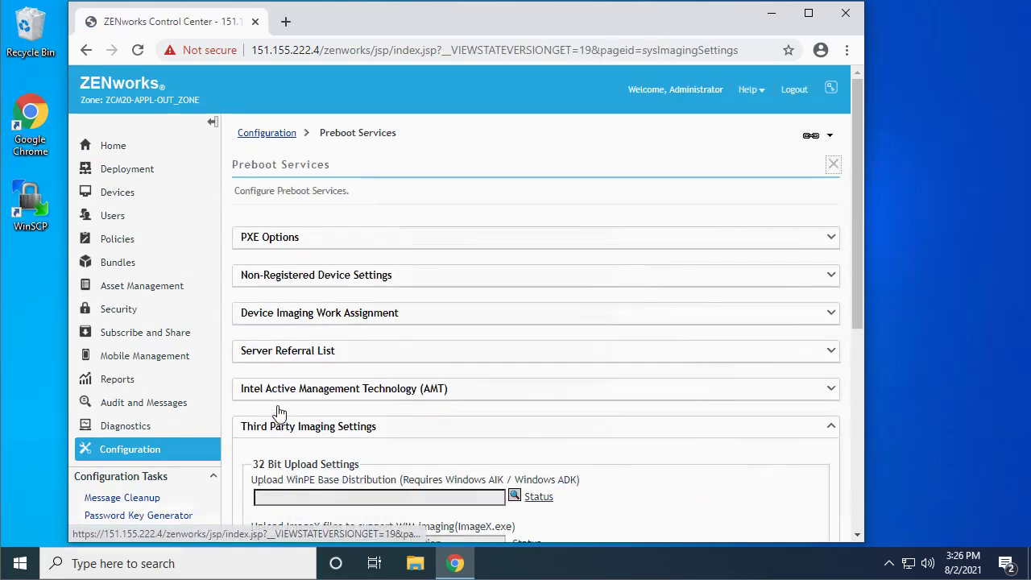
{"action": "left_click_drag", "start_coordinate": [857, 235], "coordinate": [854, 427]}
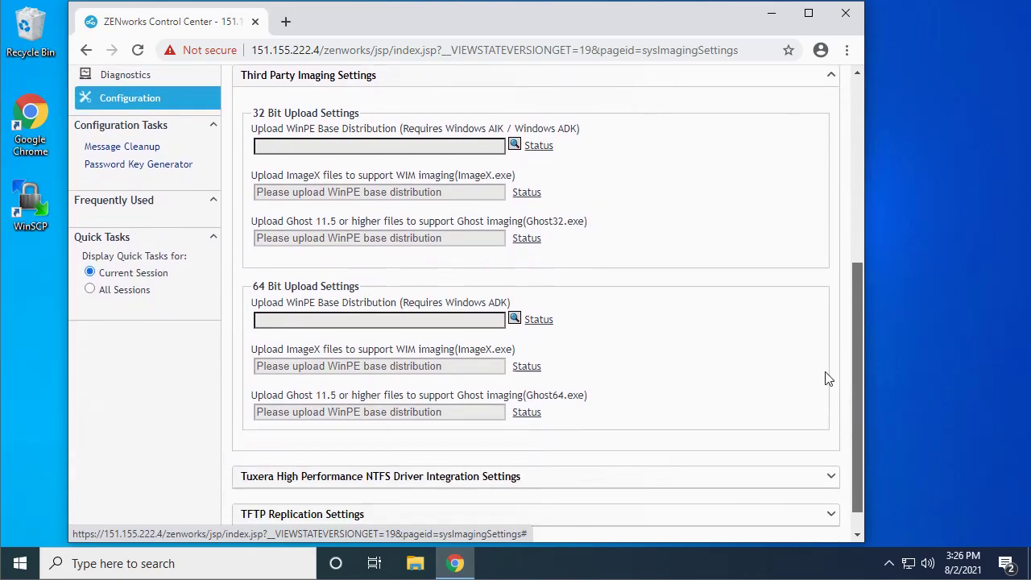
{"action": "left_click", "coordinate": [515, 144]}
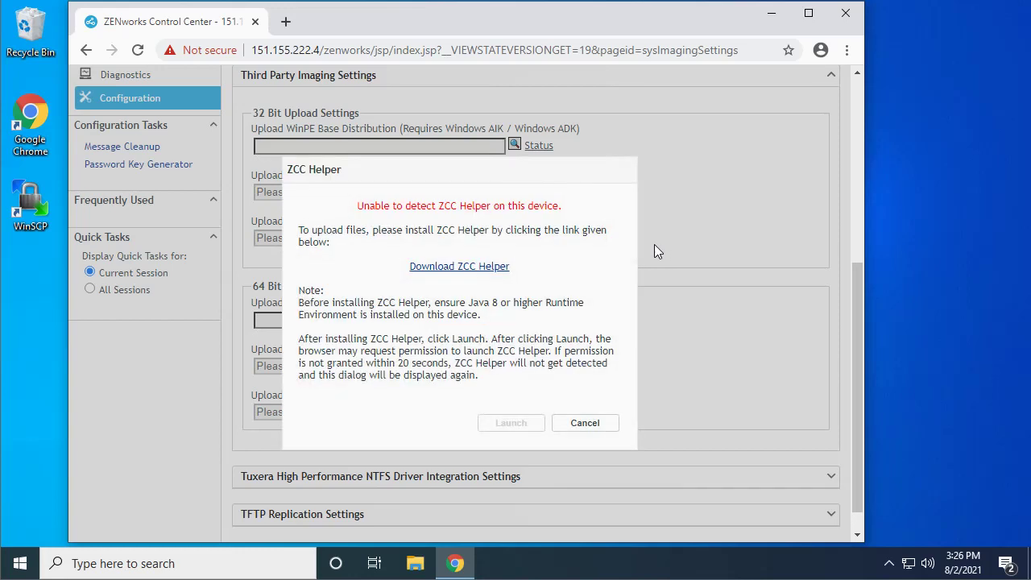
Download the ZCC Helper .msi installer and launch it from Chrome's download bar.
{"action": "left_click", "coordinate": [469, 267]}
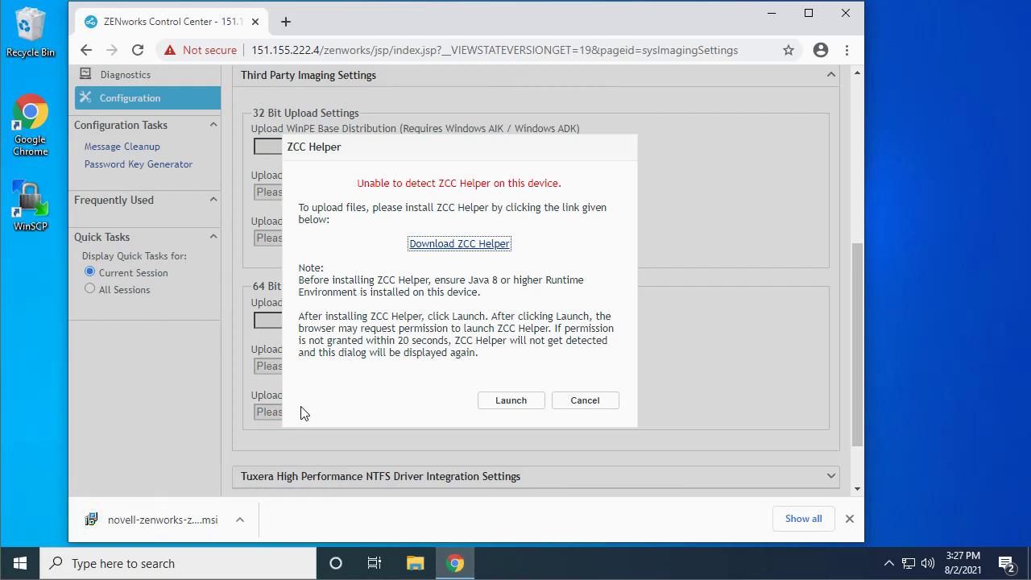
{"action": "left_click", "coordinate": [182, 522]}
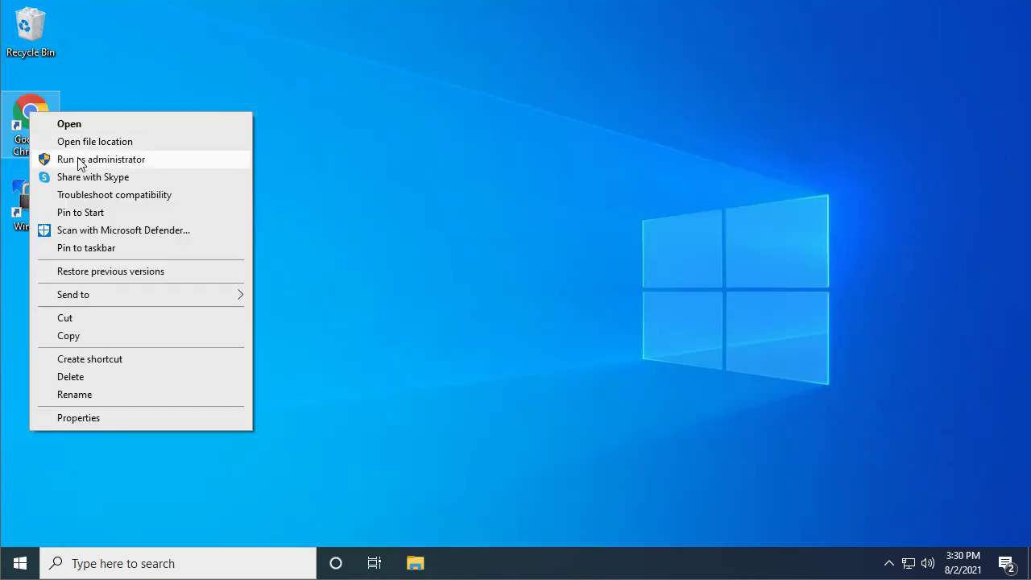
Relaunch Chrome as administrator and load the ZENworks console address.
{"action": "left_click", "coordinate": [78, 160]}
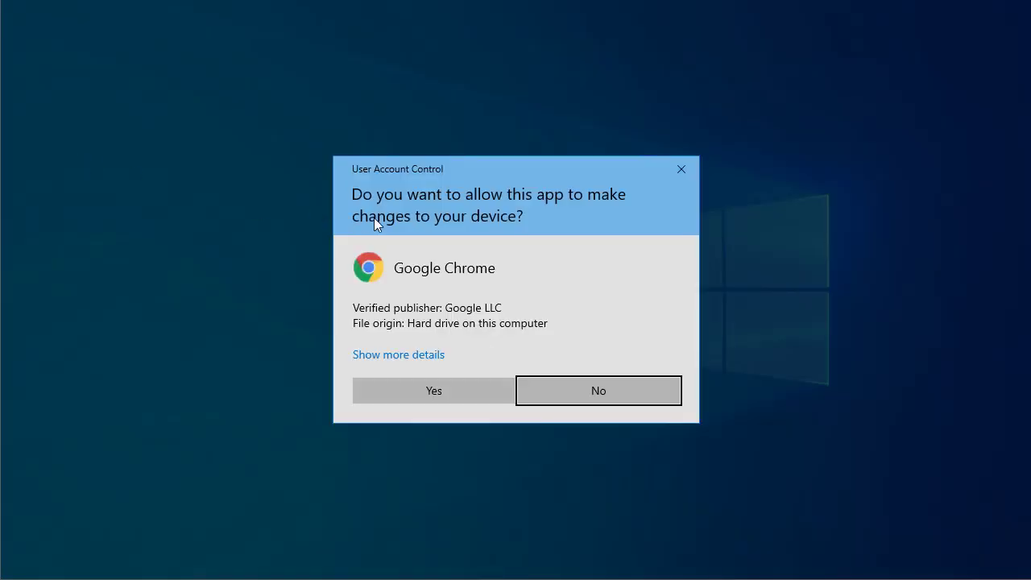
{"action": "left_click", "coordinate": [423, 391]}
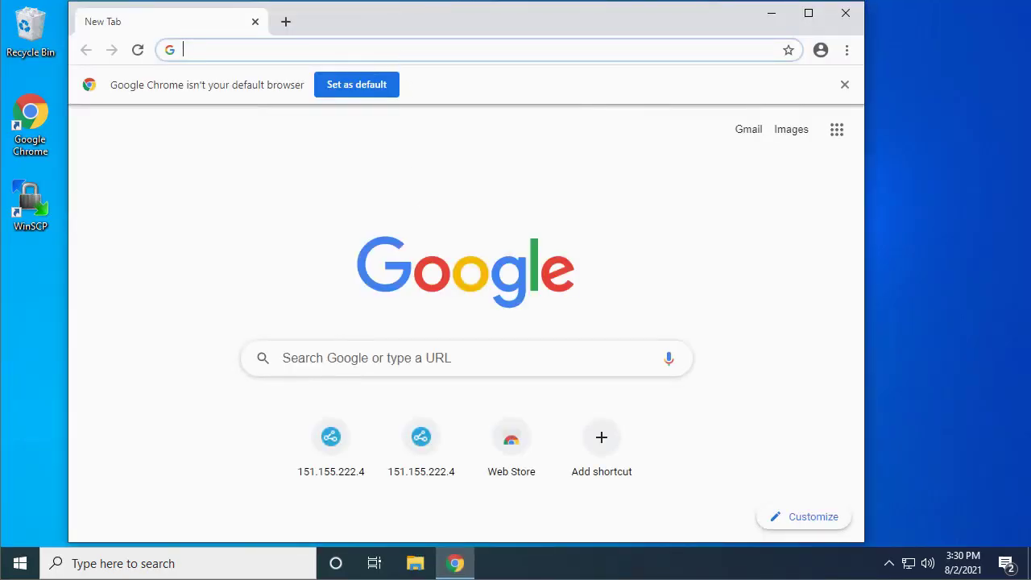
{"action": "type", "text": "151.155.222.4"}
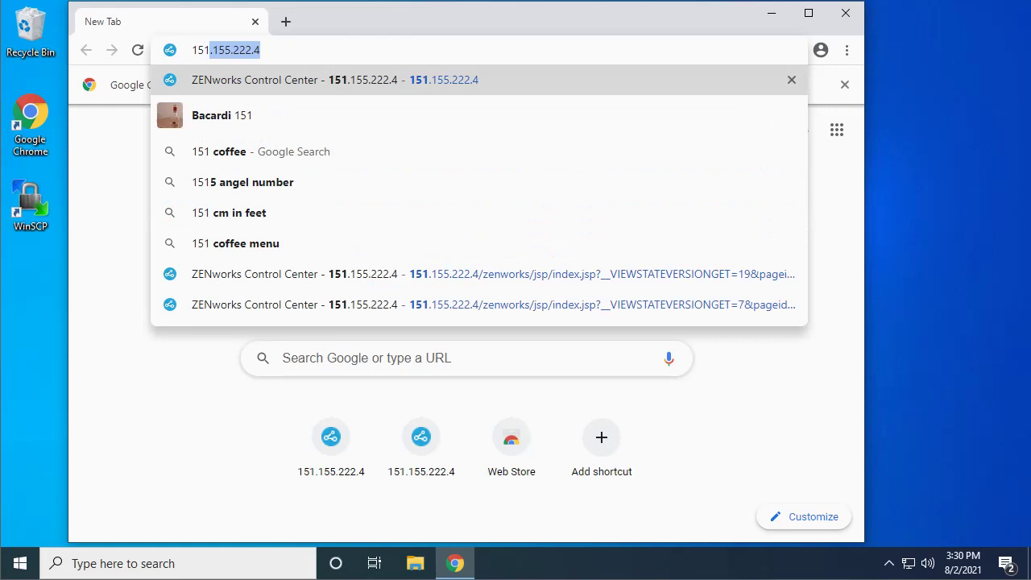
{"action": "key", "text": "Return"}
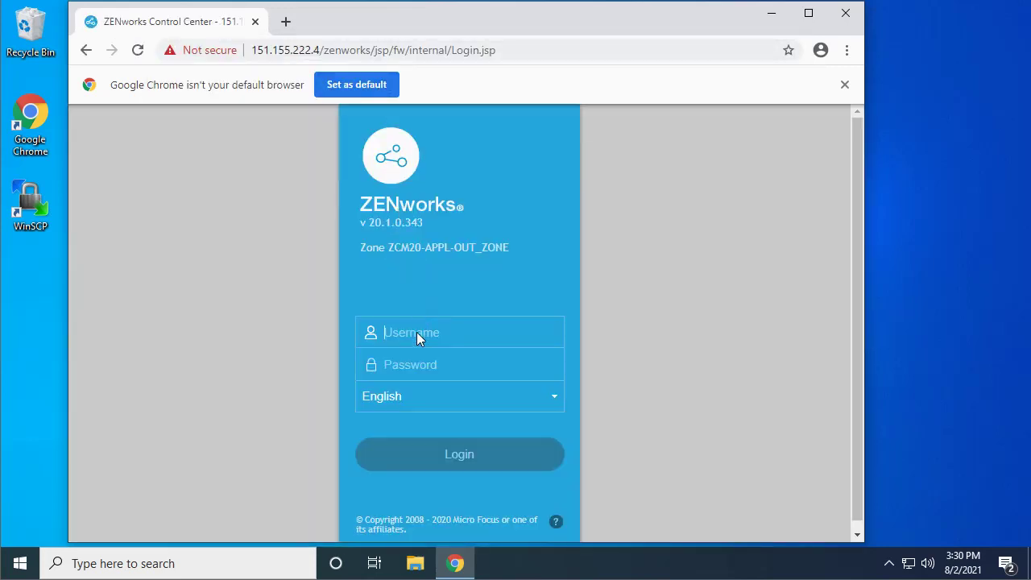
Log in as Administrator with the account password, dismiss the license notice, and open Configuration.
{"action": "left_click", "coordinate": [417, 332]}
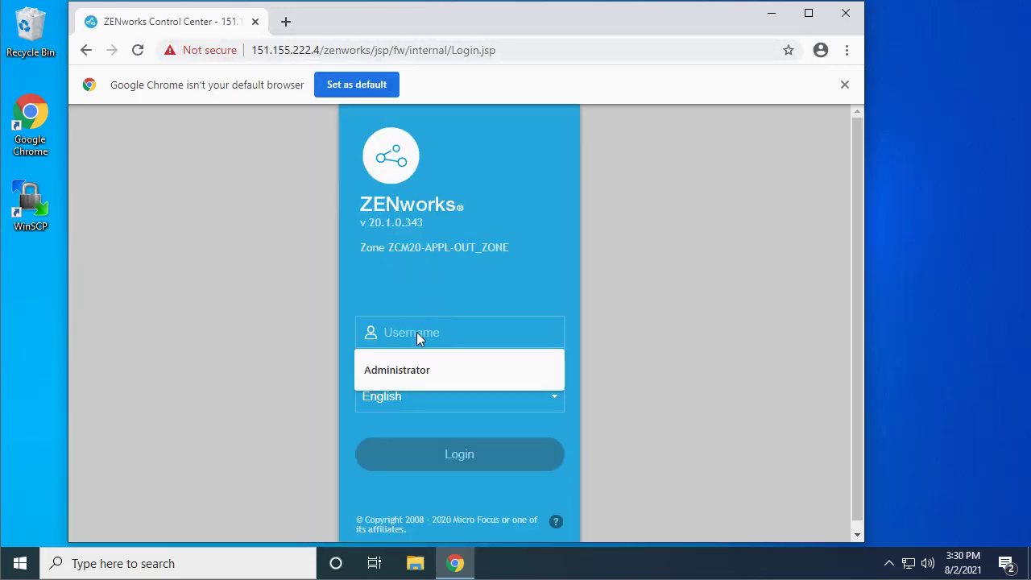
{"action": "left_click", "coordinate": [411, 369]}
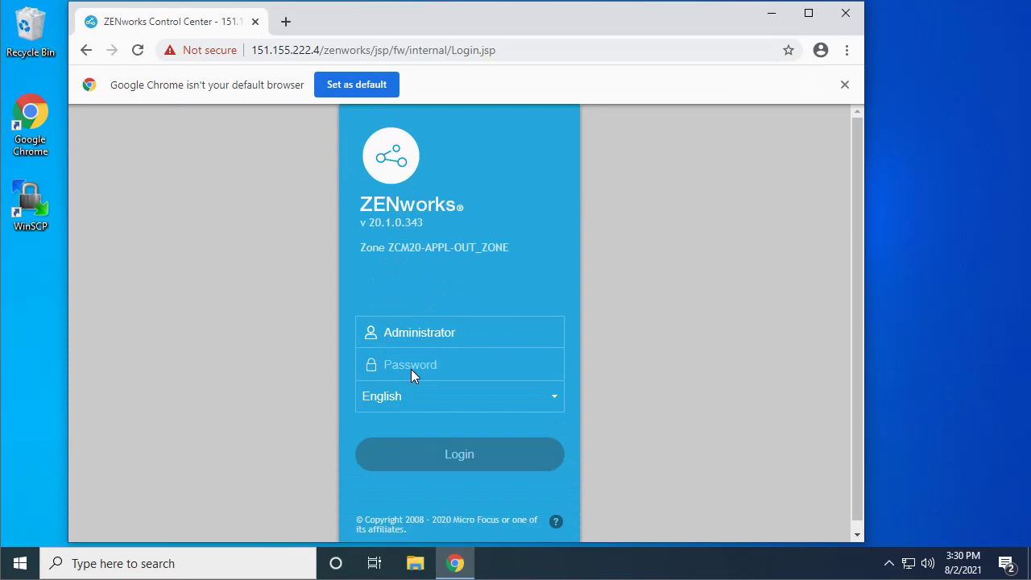
{"action": "type", "text": "novell"}
{"action": "key", "text": "Return"}
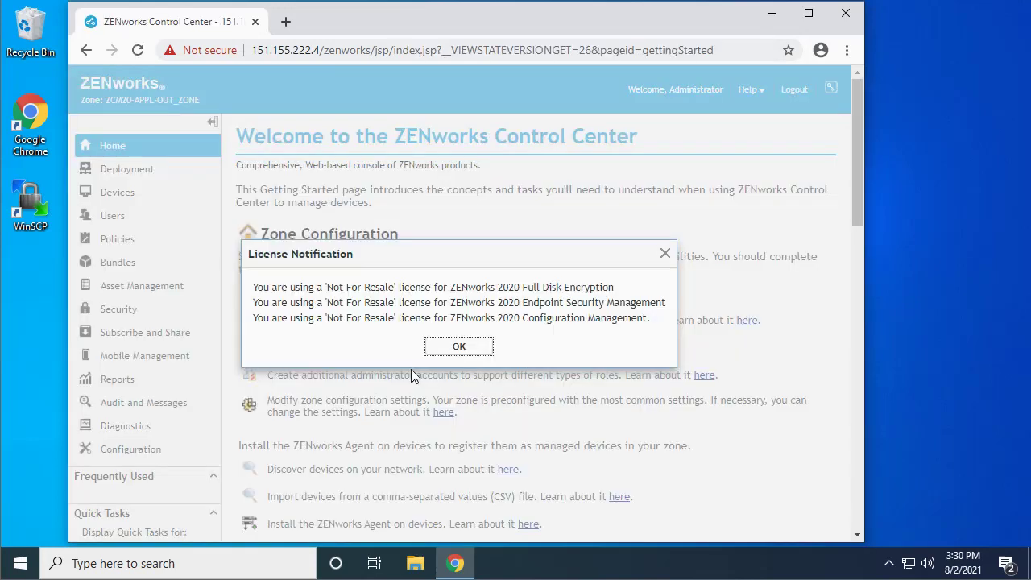
{"action": "left_click", "coordinate": [455, 349]}
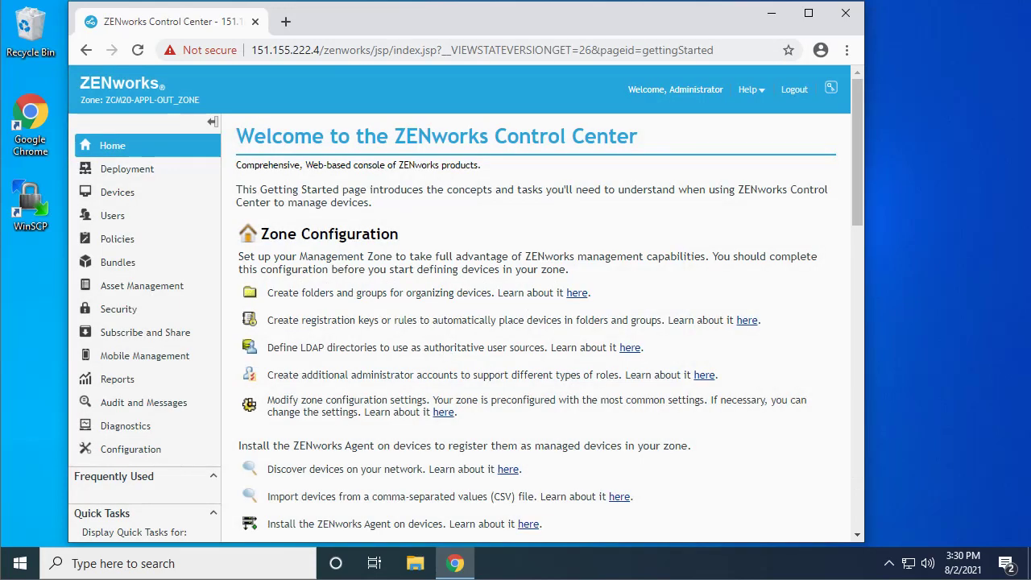
{"action": "left_click", "coordinate": [138, 451]}
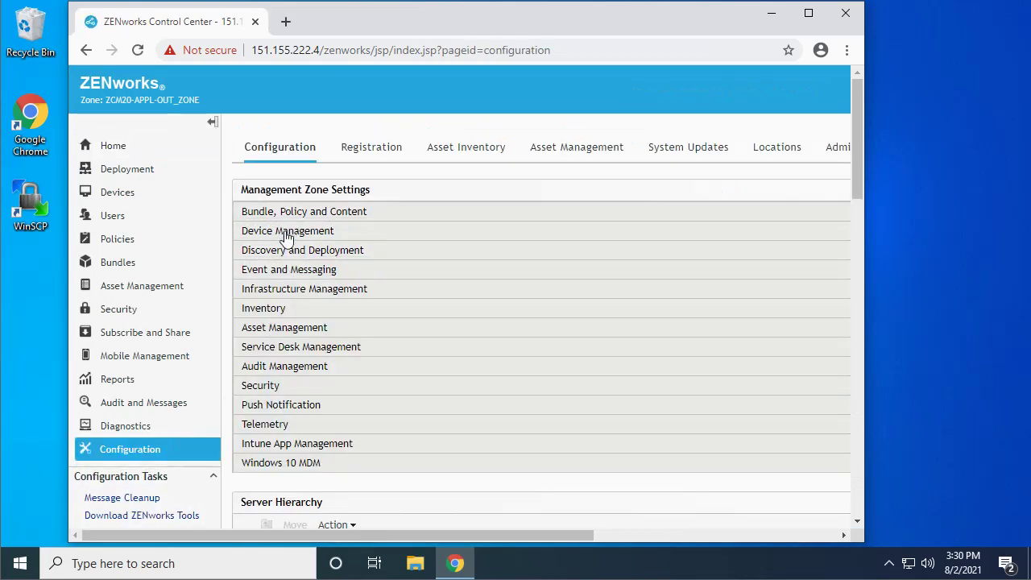
Reopen Device Management > Preboot Services and launch the 32-bit WinPE upload in ZCC Helper.
{"action": "left_click", "coordinate": [286, 232]}
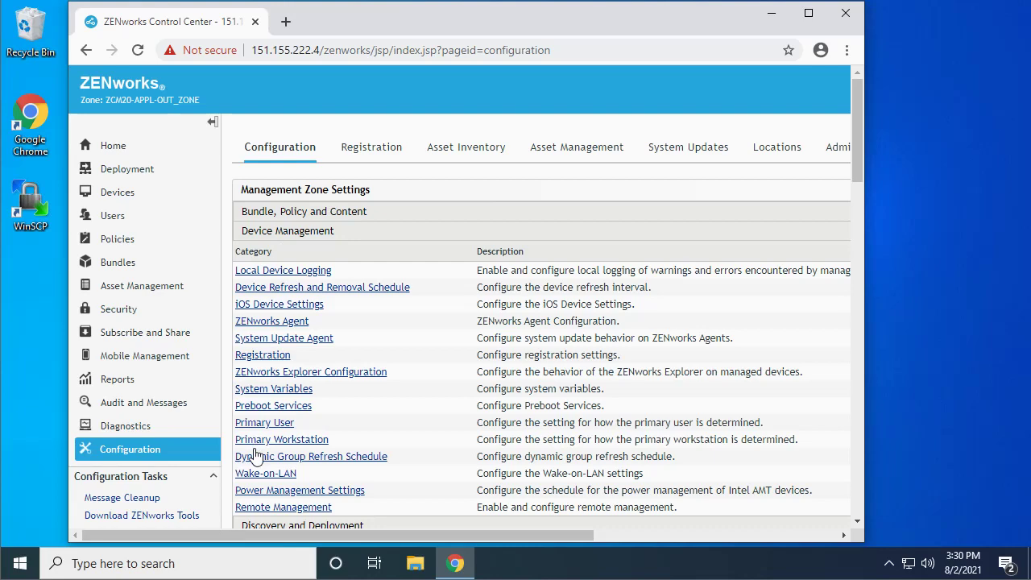
{"action": "left_click", "coordinate": [272, 407]}
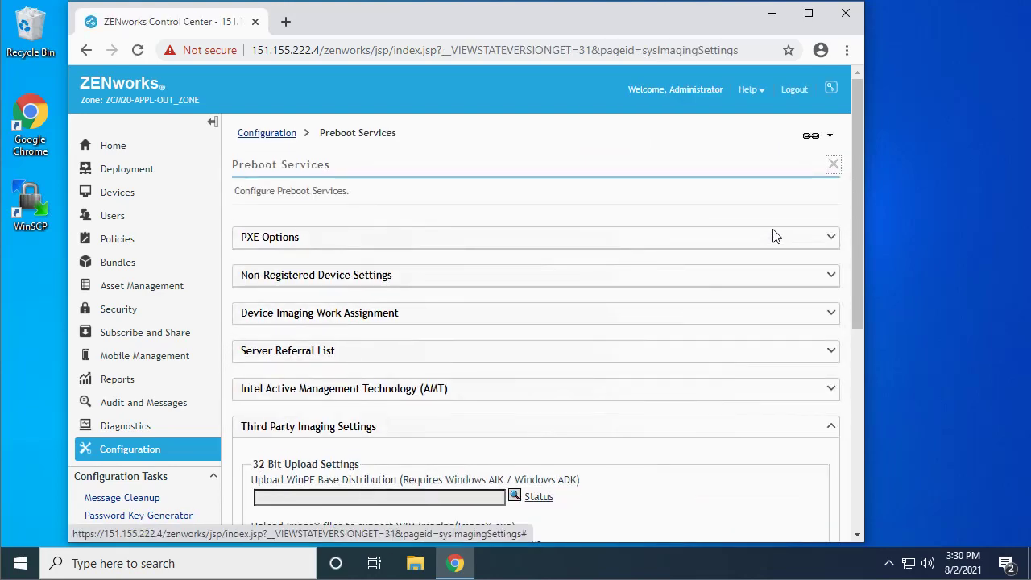
{"action": "left_click_drag", "start_coordinate": [858, 143], "coordinate": [848, 290]}
{"action": "left_click", "coordinate": [515, 185]}
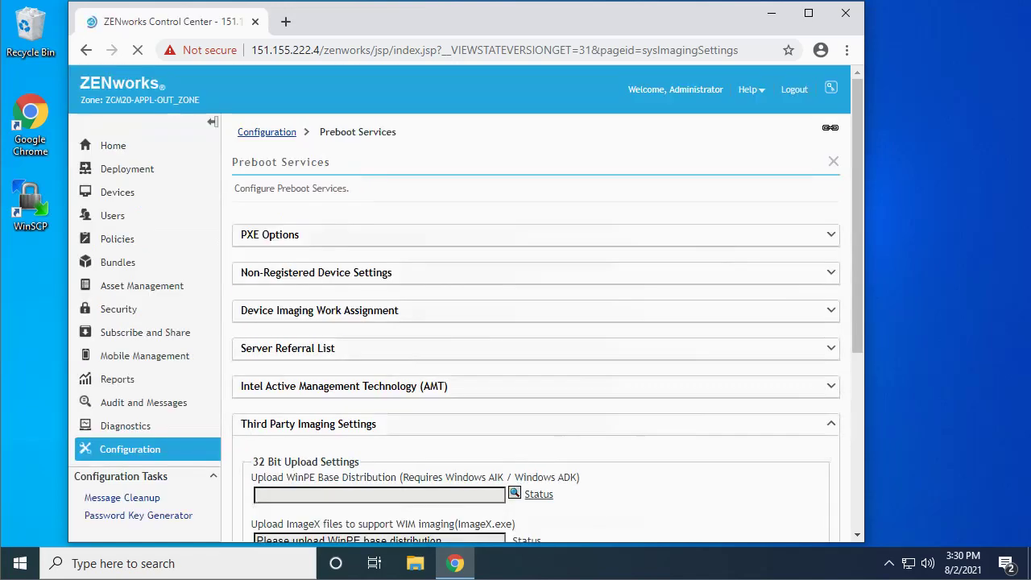
{"action": "left_click", "coordinate": [542, 190]}
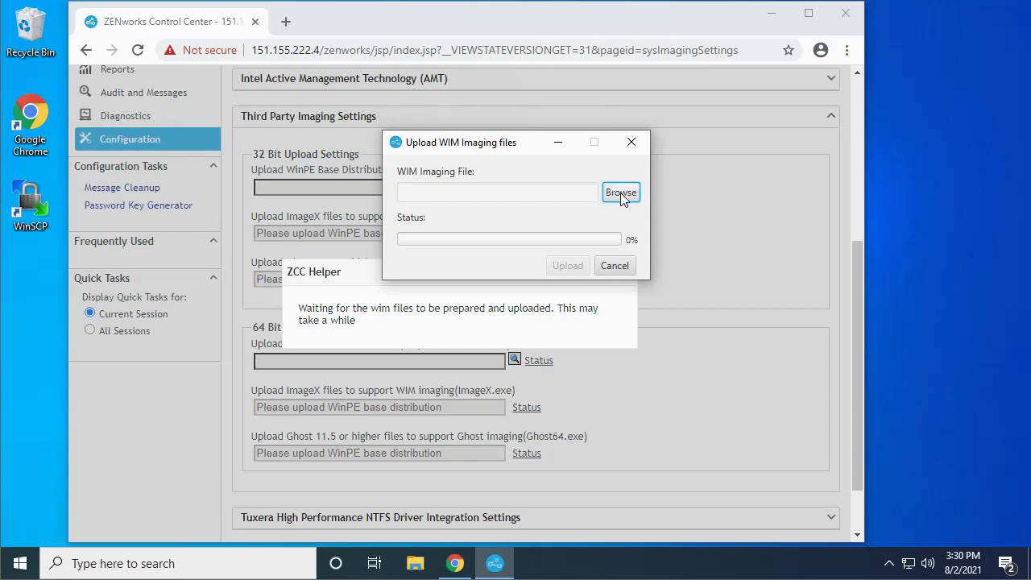
Browse for the WIM file into C:\Program Files (x86)\Windows Kits\10.
{"action": "left_click", "coordinate": [621, 194]}
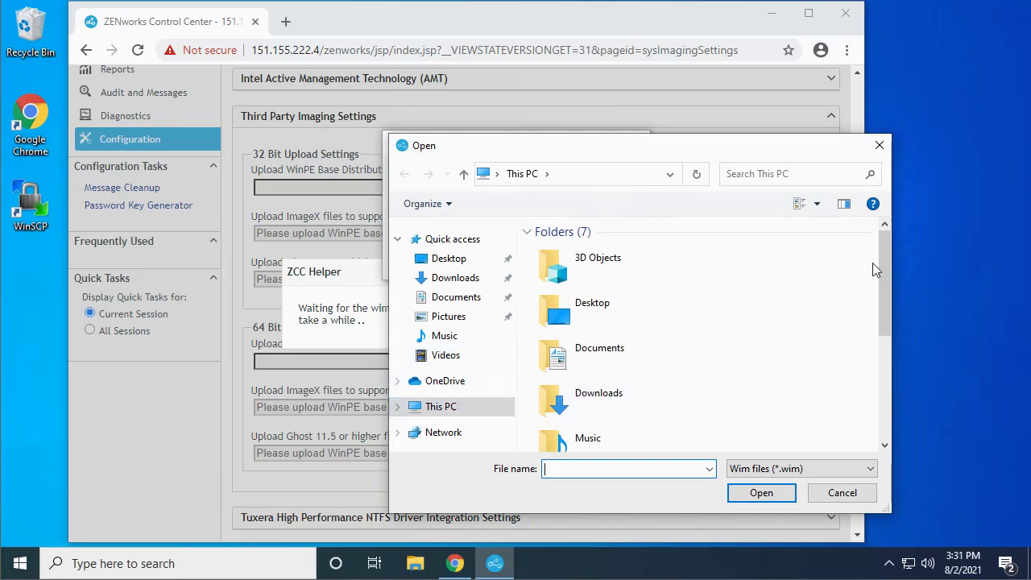
{"action": "left_click_drag", "start_coordinate": [887, 265], "coordinate": [886, 423]}
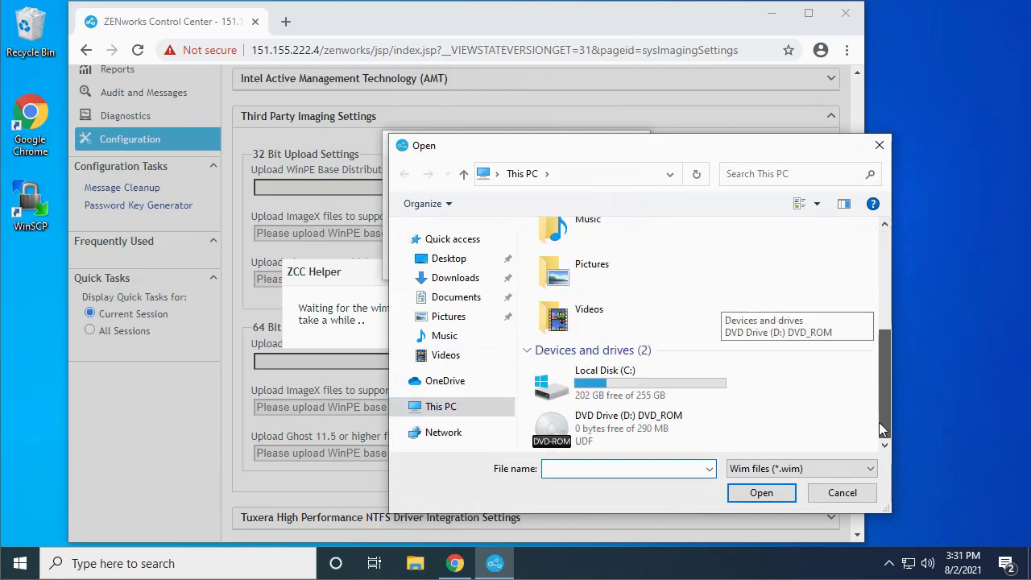
{"action": "double_click", "coordinate": [630, 384]}
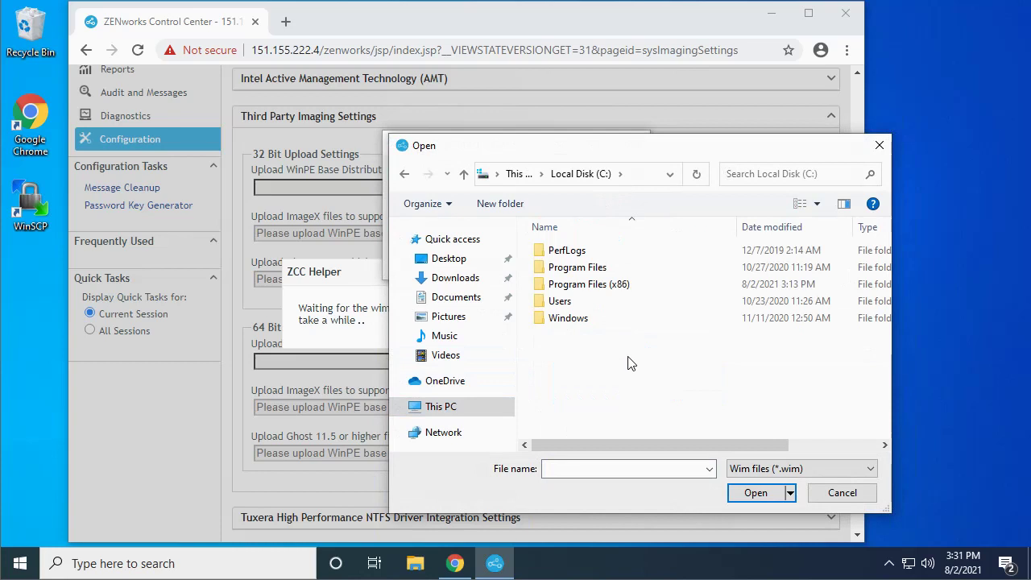
{"action": "double_click", "coordinate": [581, 286]}
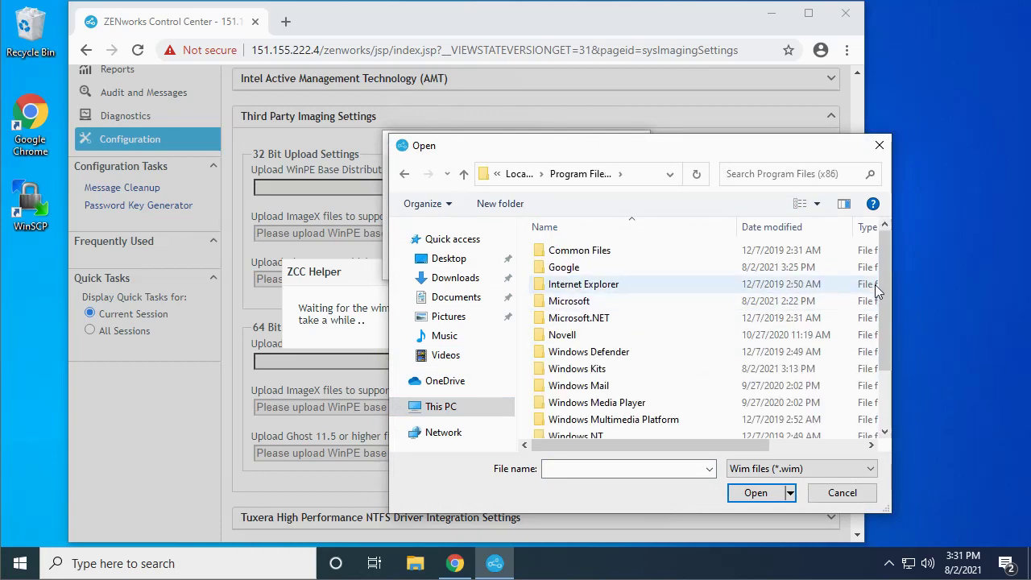
{"action": "double_click", "coordinate": [588, 368]}
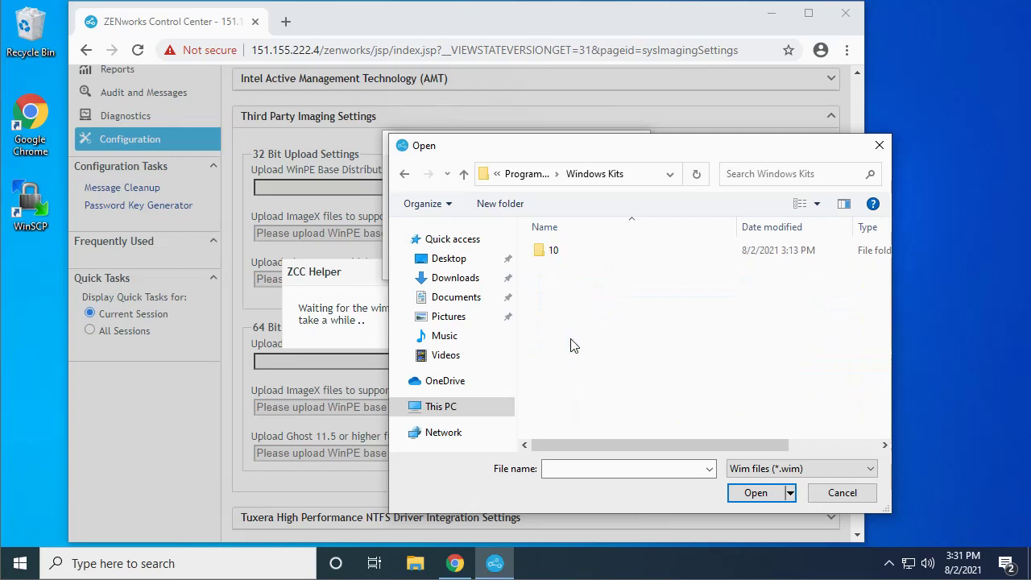
{"action": "double_click", "coordinate": [553, 256]}
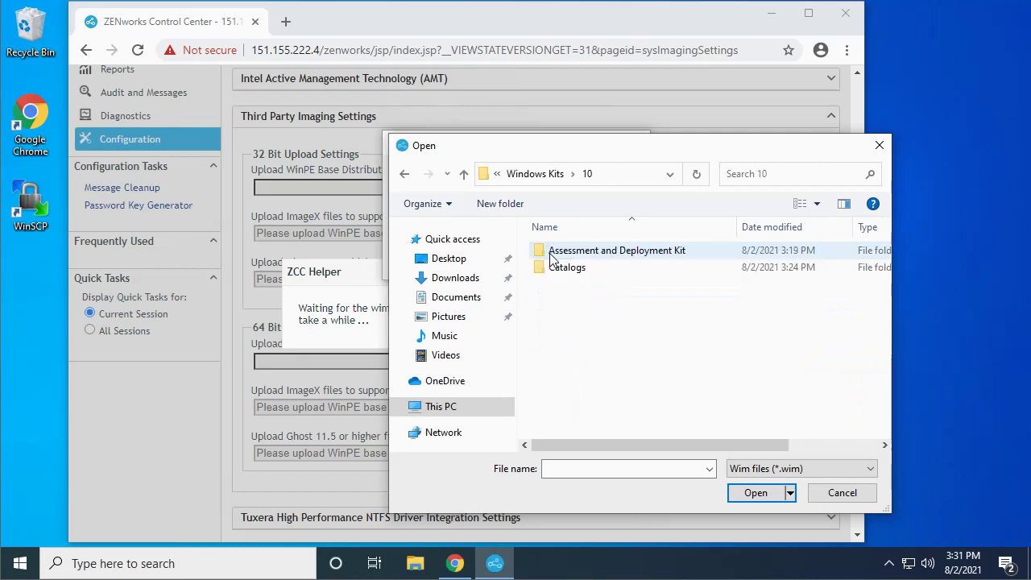
Continue into Assessment and Deployment Kit's WinPE x86\en-us folder and choose winpe.wim.
{"action": "left_click", "coordinate": [622, 256]}
{"action": "double_click", "coordinate": [622, 257]}
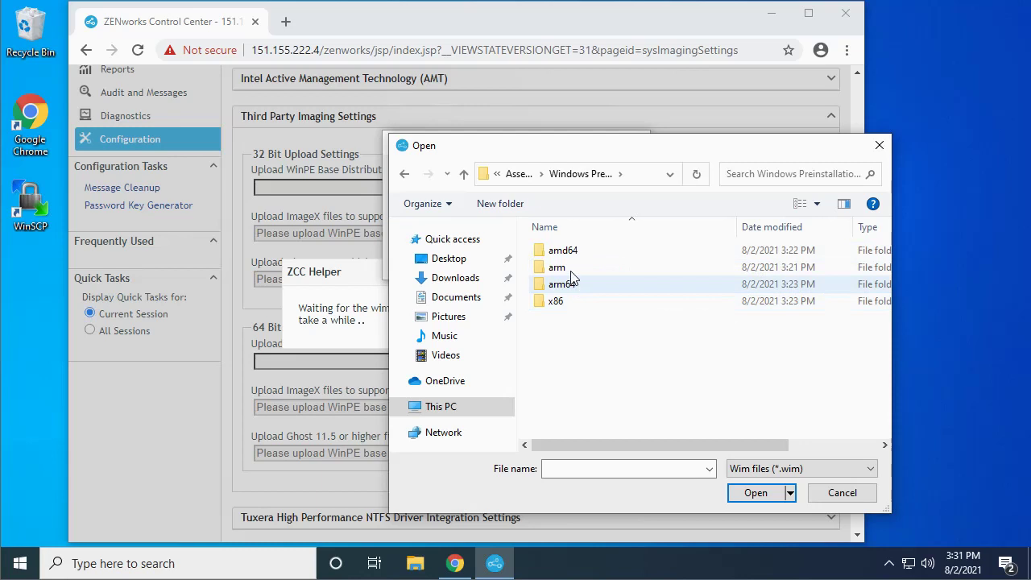
{"action": "left_click", "coordinate": [558, 303]}
{"action": "double_click", "coordinate": [557, 303]}
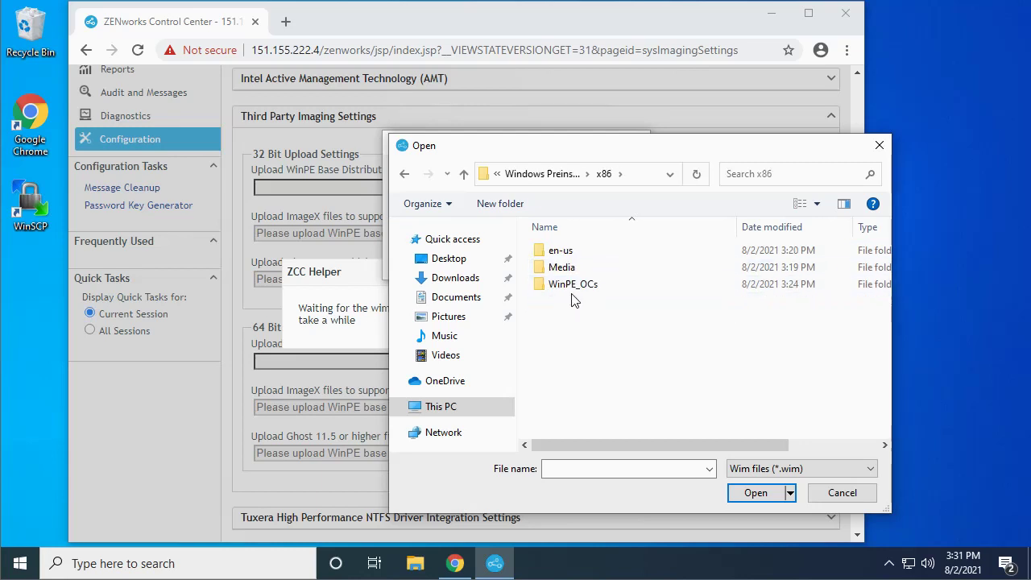
{"action": "left_click", "coordinate": [566, 255]}
{"action": "double_click", "coordinate": [566, 255]}
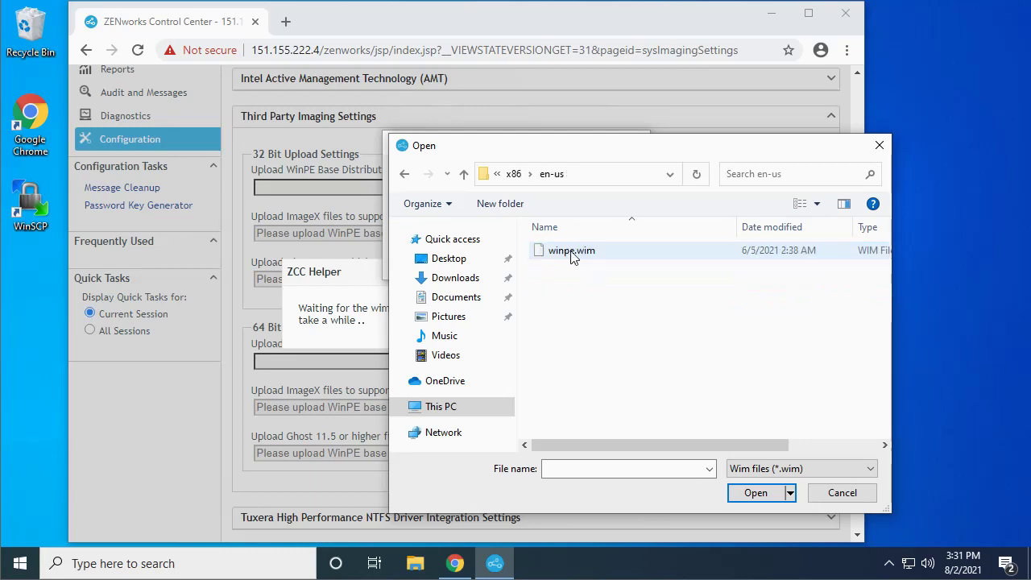
{"action": "left_click", "coordinate": [566, 256]}
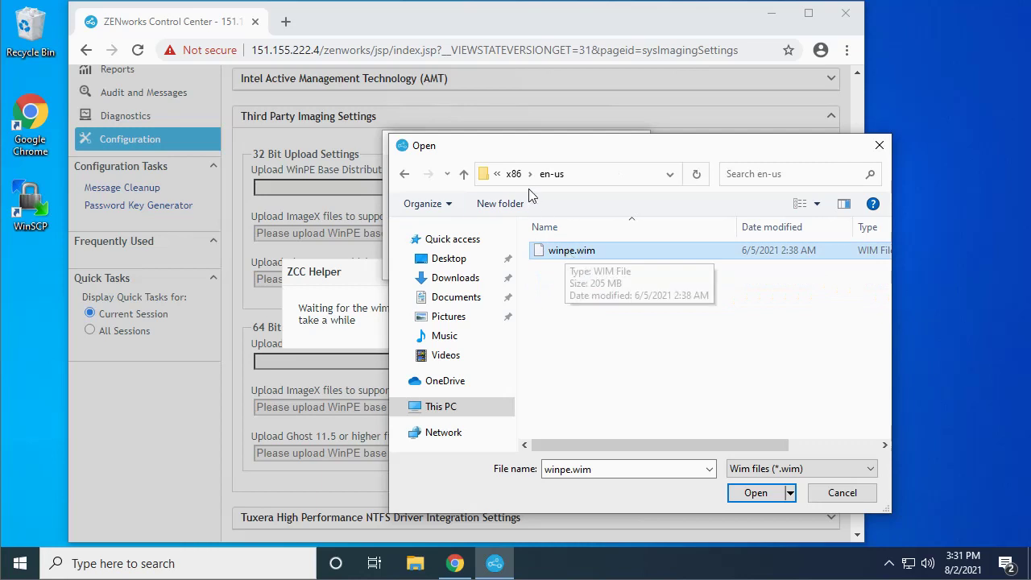
{"action": "left_click", "coordinate": [749, 495]}
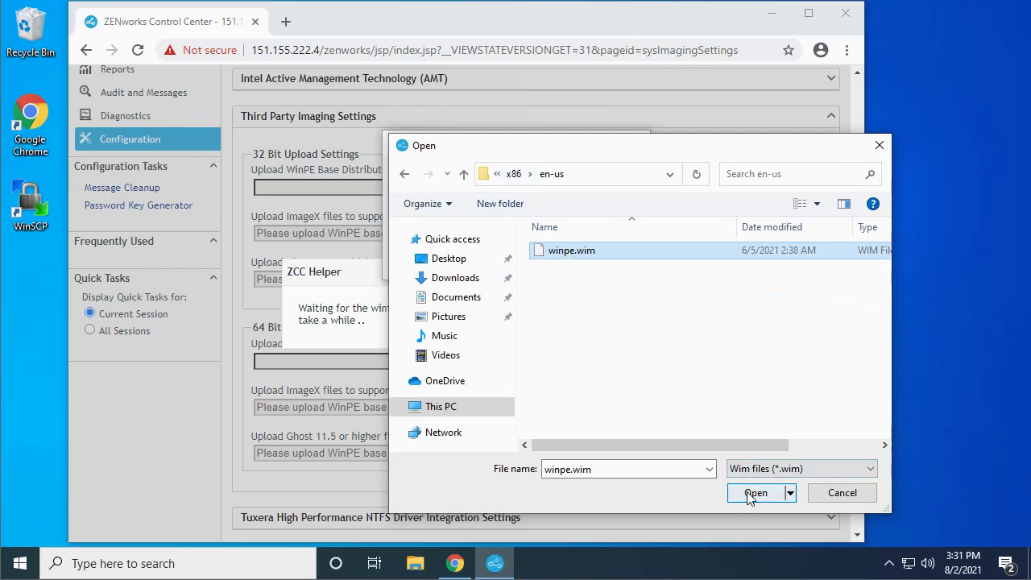
{"action": "left_click", "coordinate": [749, 494]}
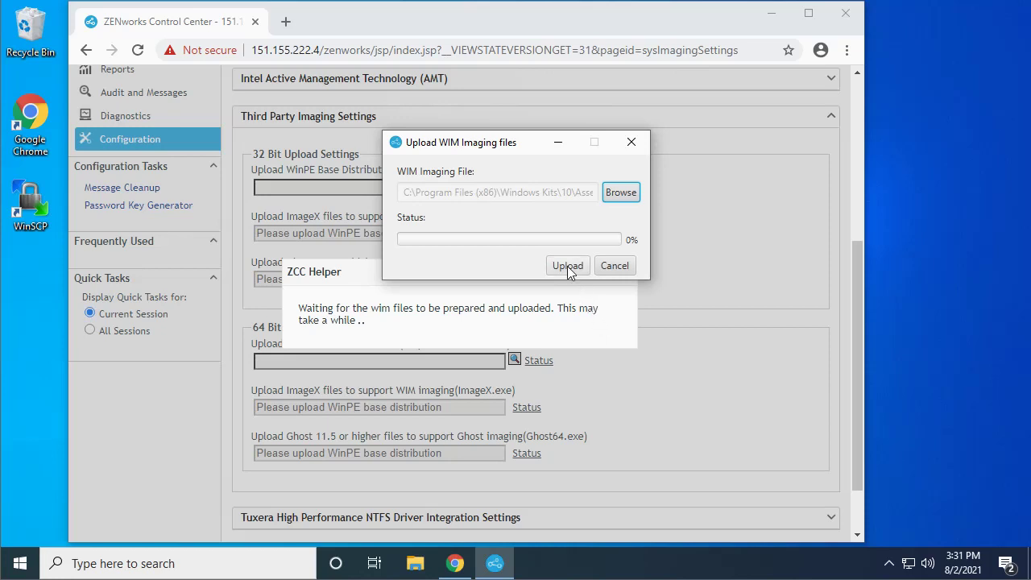
Upload winpe.wim as the 32-bit WinPE base and open the 32-bit ImageX upload dialog.
{"action": "left_click", "coordinate": [568, 267]}
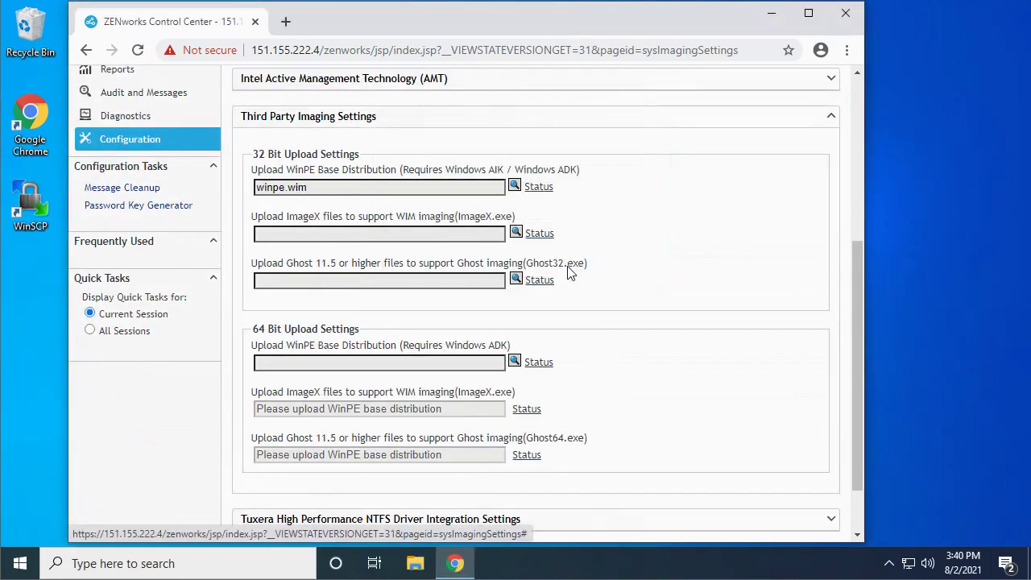
{"action": "left_click", "coordinate": [515, 233]}
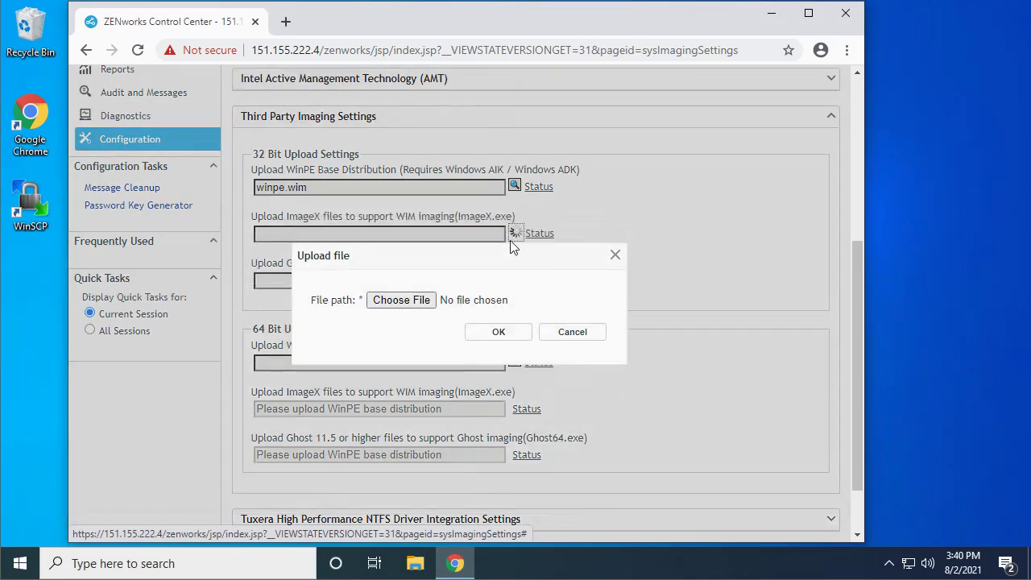
Choose a local file and navigate to C:\Program Files (x86)\Windows Kits\10.
{"action": "left_click", "coordinate": [416, 303]}
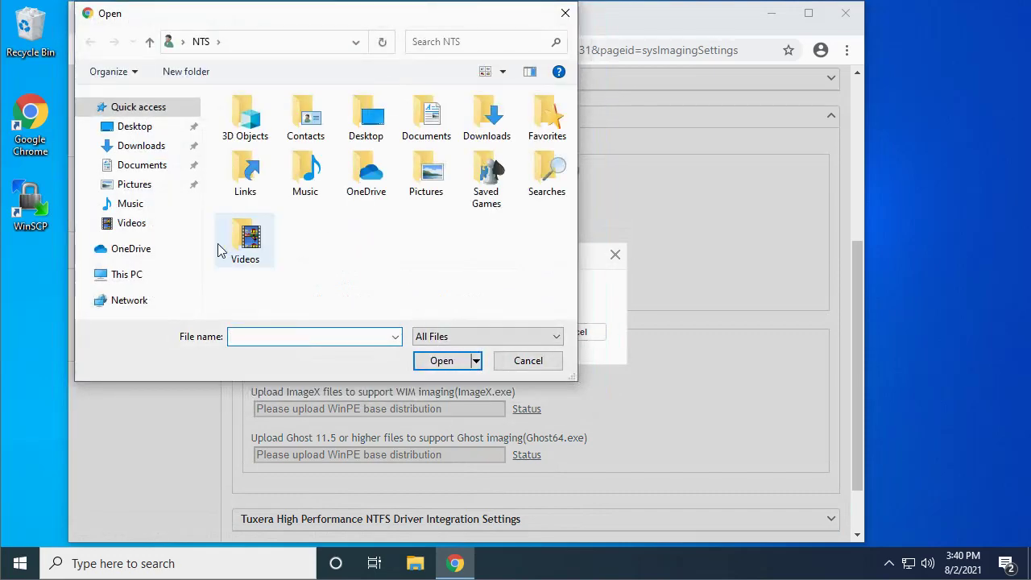
{"action": "left_click", "coordinate": [120, 278]}
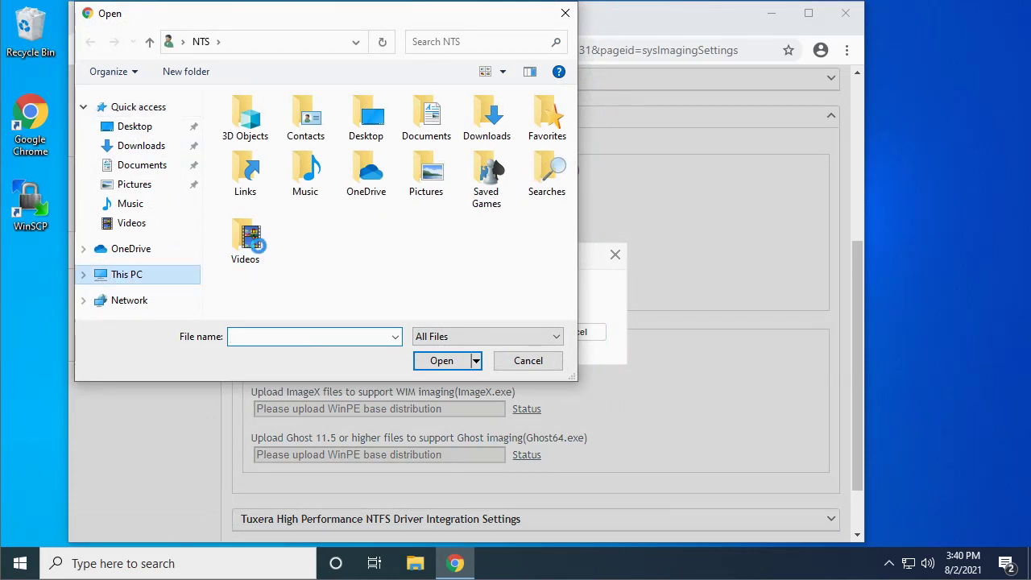
{"action": "left_click_drag", "start_coordinate": [570, 152], "coordinate": [563, 279]}
{"action": "left_click", "coordinate": [342, 256]}
{"action": "double_click", "coordinate": [343, 250]}
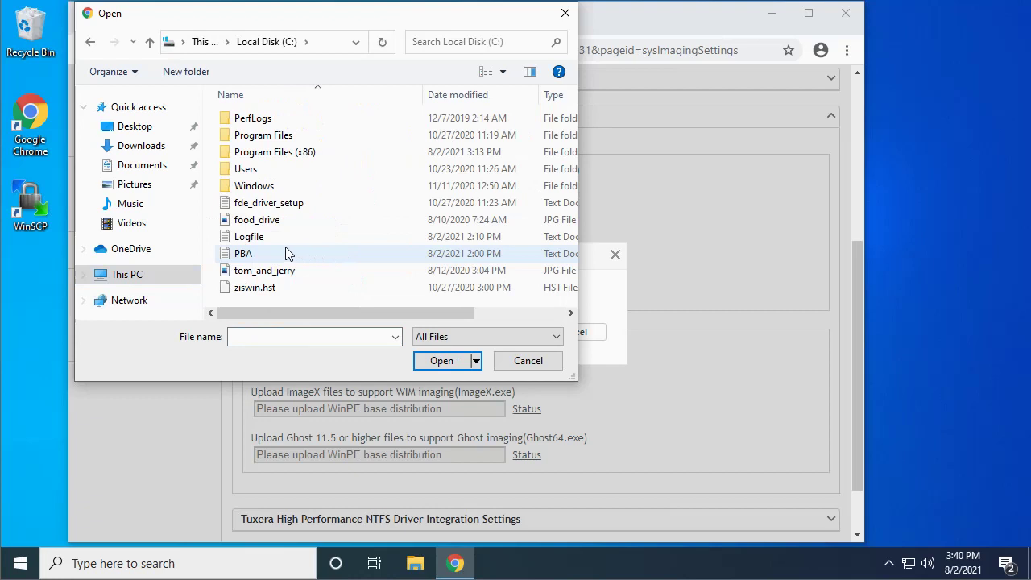
{"action": "double_click", "coordinate": [279, 154]}
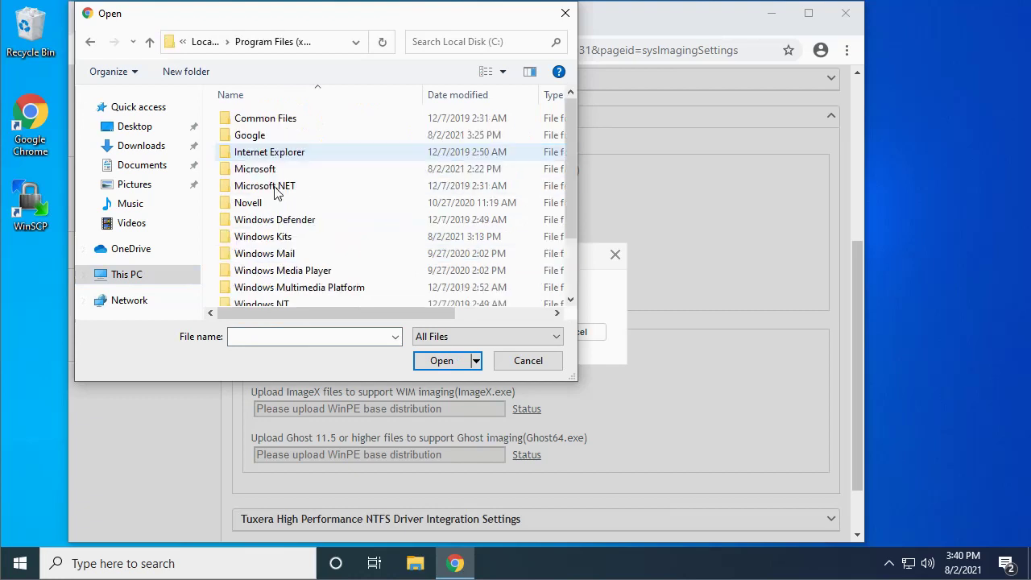
{"action": "left_click", "coordinate": [284, 242]}
{"action": "double_click", "coordinate": [284, 240]}
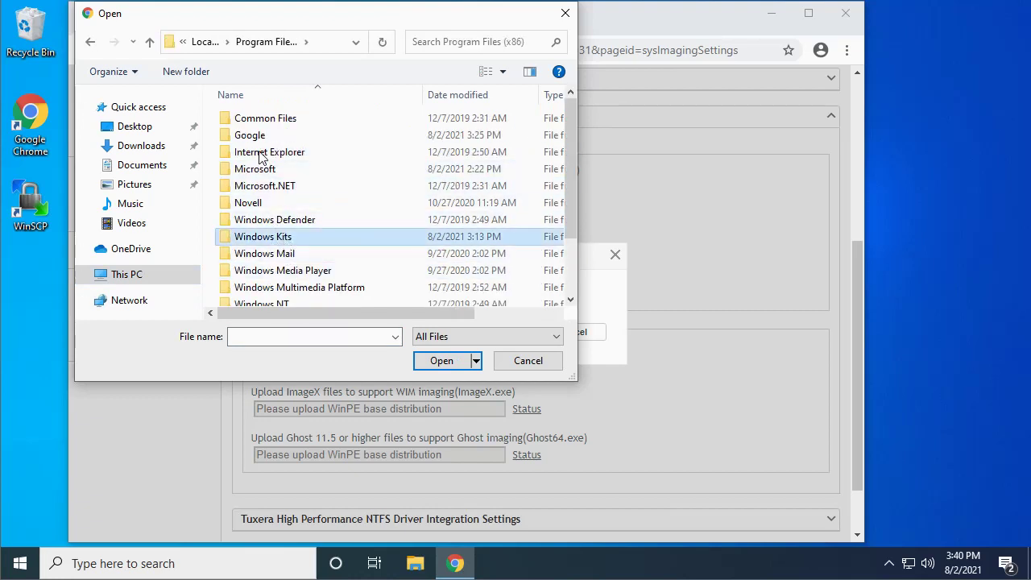
{"action": "double_click", "coordinate": [243, 119]}
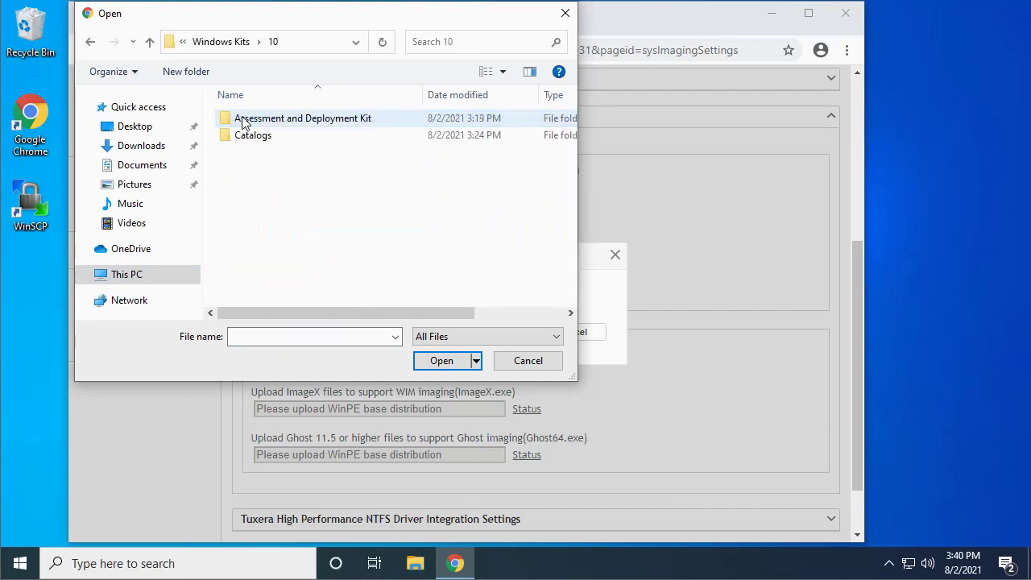
Pick imagex from Assessment and Deployment Kit\Deployment Tools\x86\DISM and submit it.
{"action": "double_click", "coordinate": [288, 122]}
{"action": "left_click", "coordinate": [275, 138]}
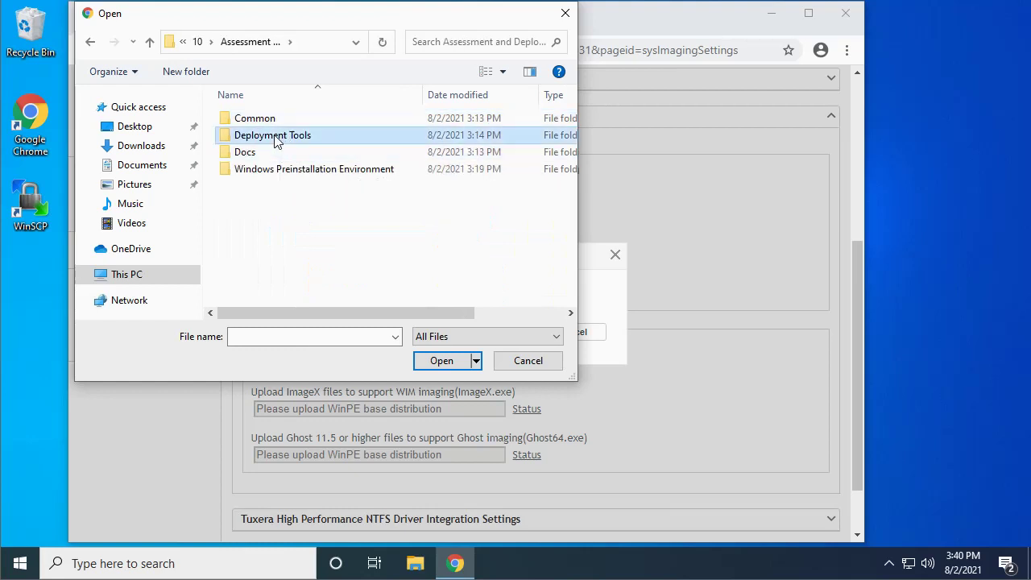
{"action": "double_click", "coordinate": [288, 137]}
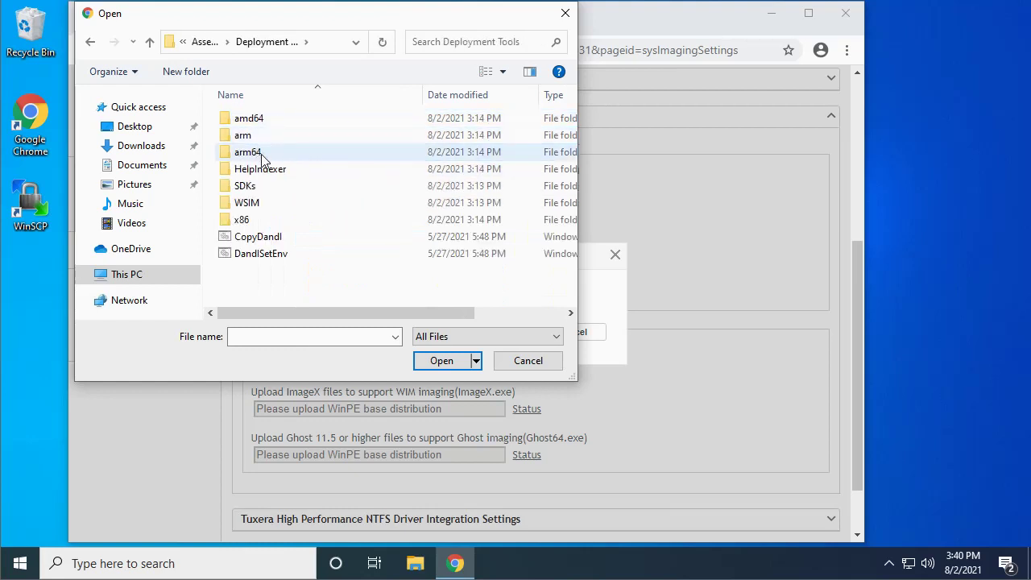
{"action": "double_click", "coordinate": [249, 221]}
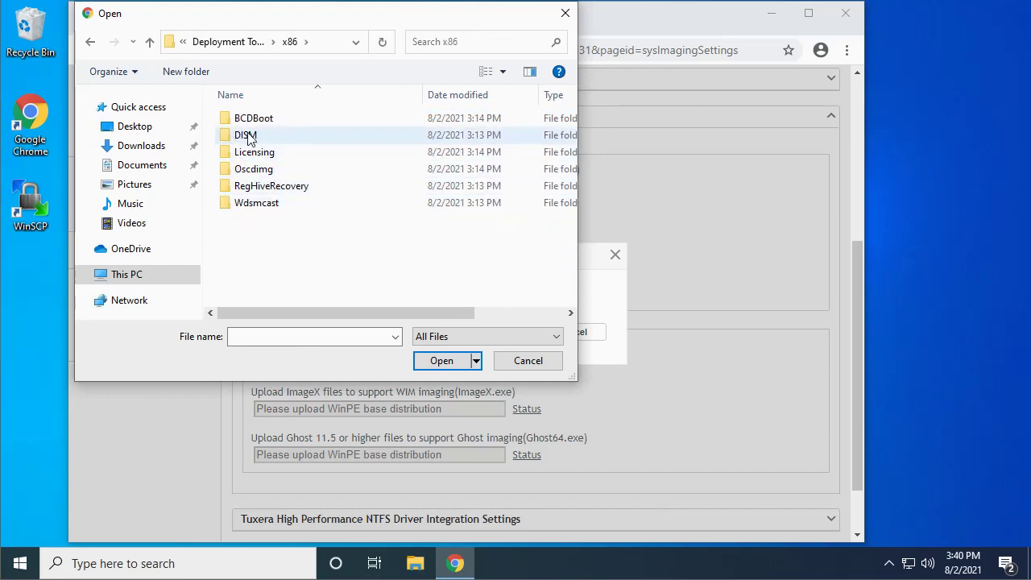
{"action": "double_click", "coordinate": [253, 137]}
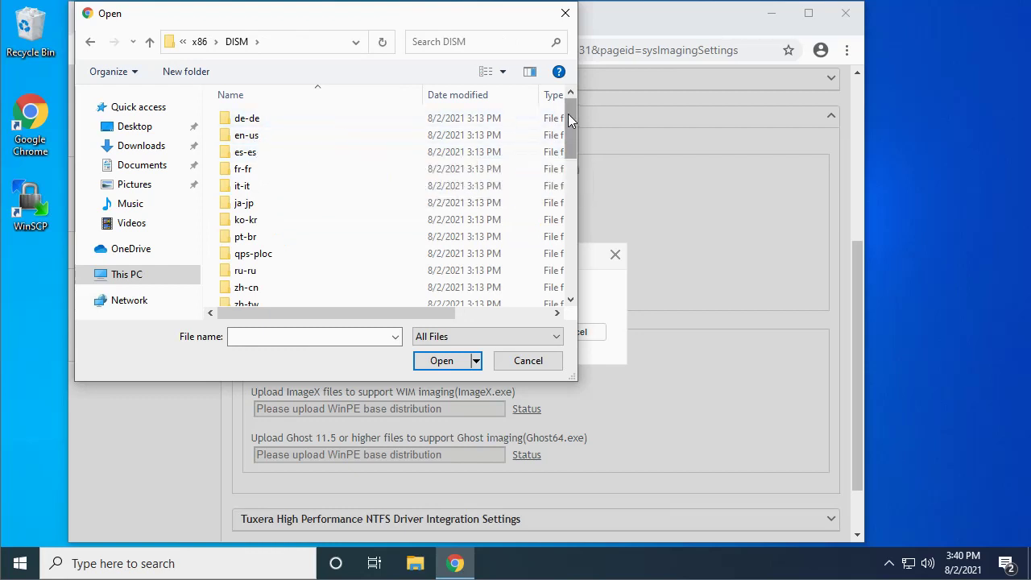
{"action": "left_click_drag", "start_coordinate": [568, 114], "coordinate": [564, 192]}
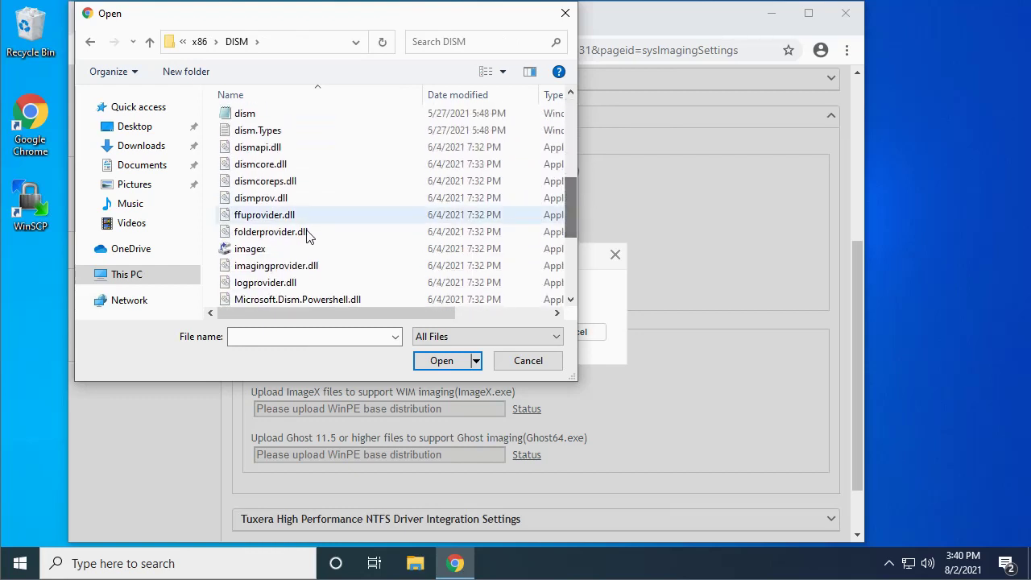
{"action": "left_click", "coordinate": [267, 251]}
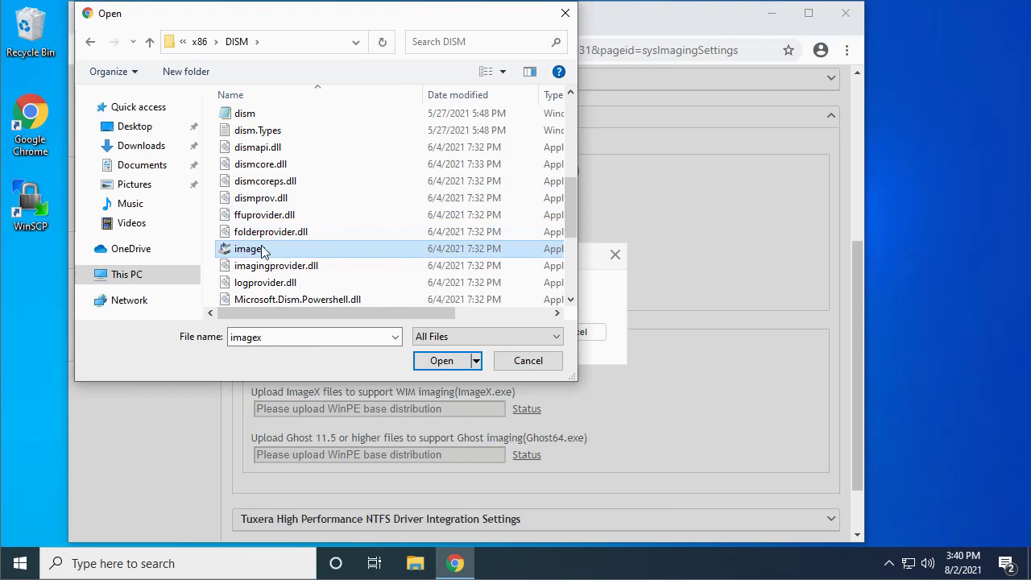
{"action": "left_click", "coordinate": [440, 363]}
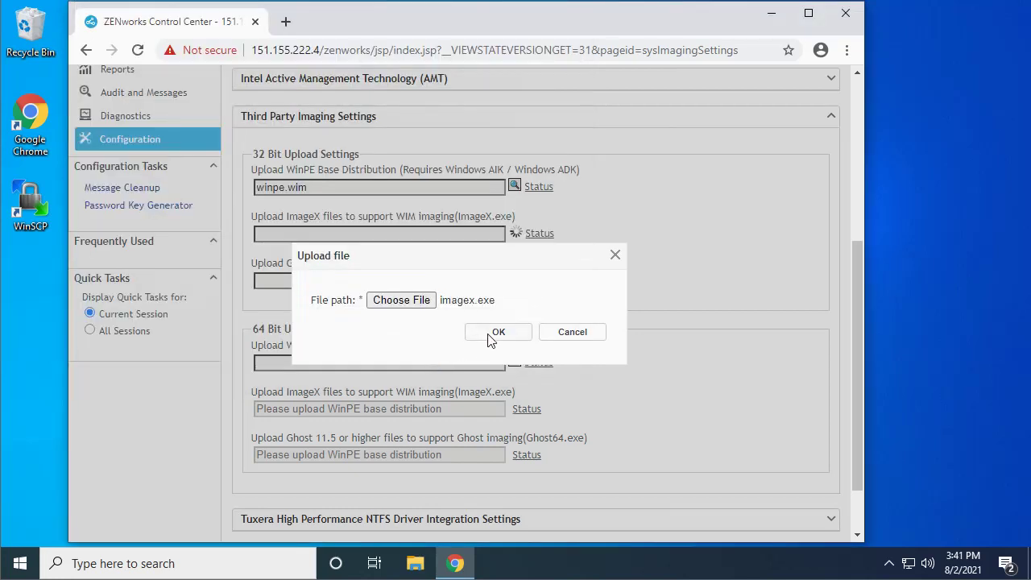
{"action": "left_click", "coordinate": [493, 337]}
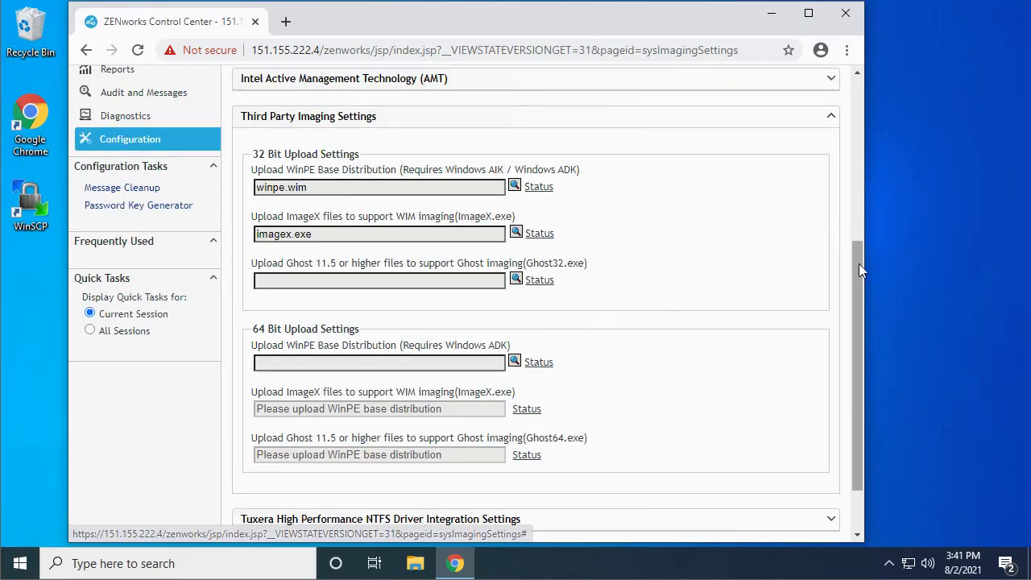
Start the 64-bit WinPE upload, allowing ZCC Helper to open its file browser.
{"action": "scroll", "coordinate": [758, 314], "scroll_direction": "down", "scroll_amount": 1}
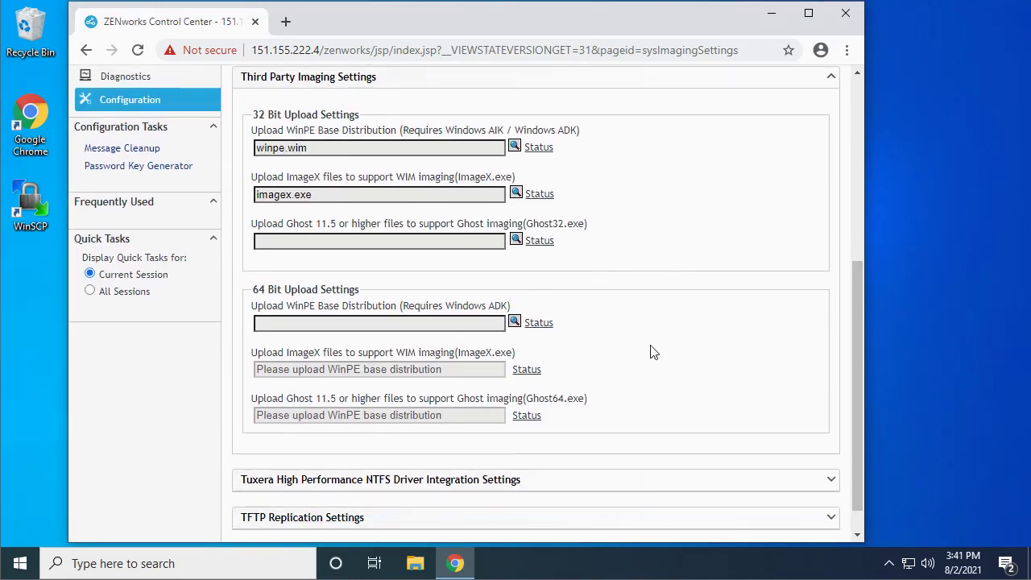
{"action": "left_click", "coordinate": [515, 323]}
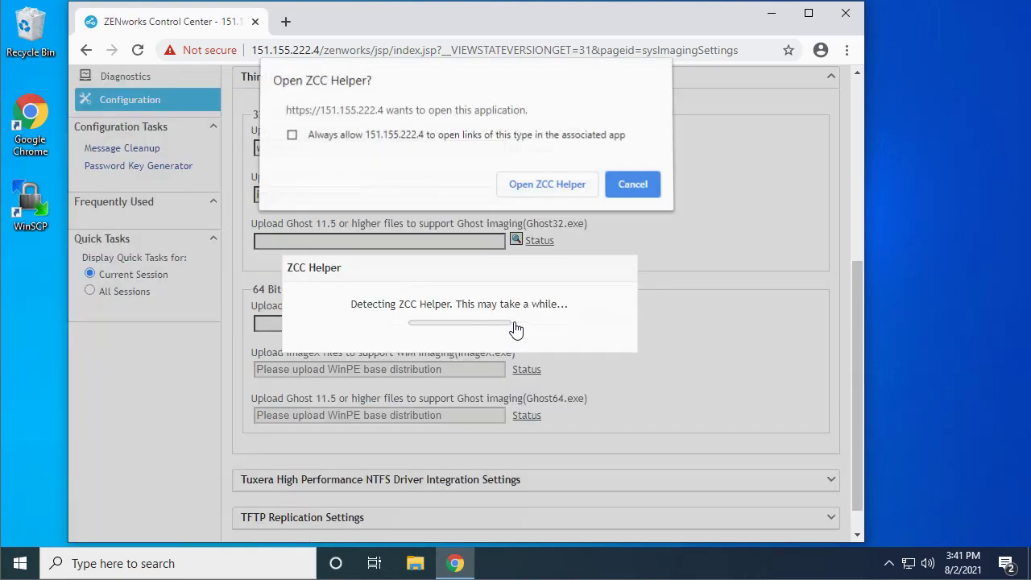
{"action": "left_click", "coordinate": [531, 192]}
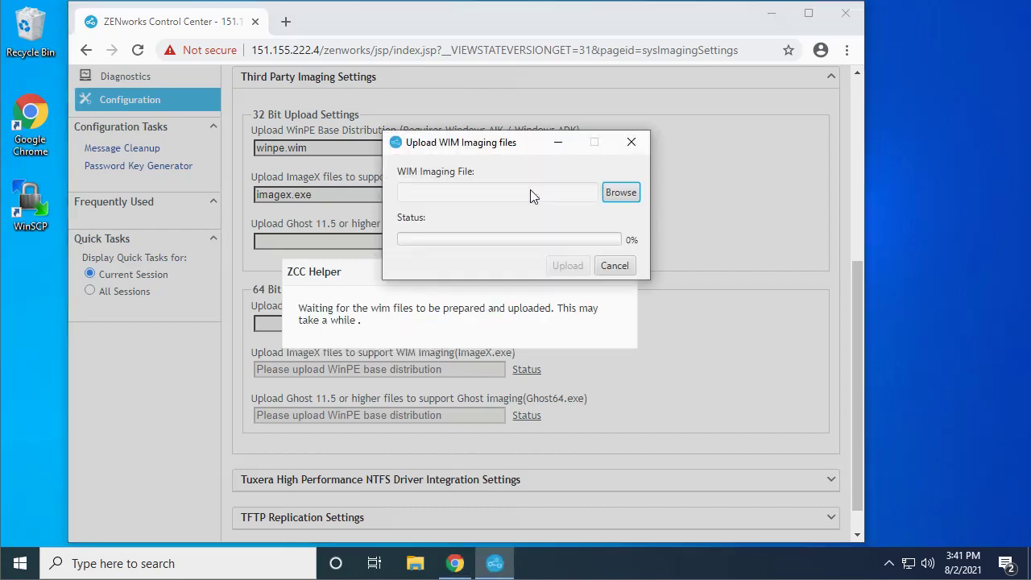
{"action": "left_click", "coordinate": [617, 193]}
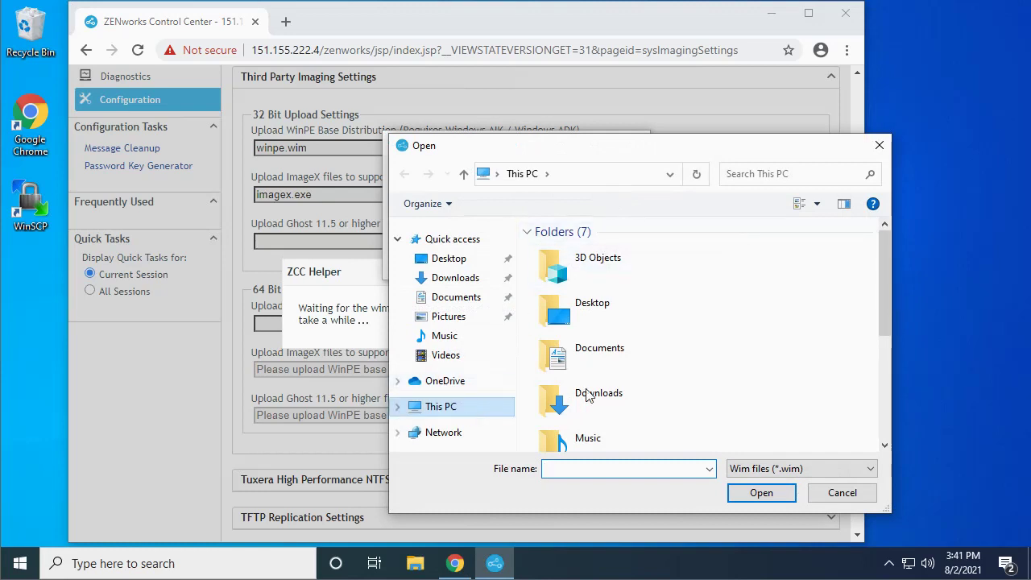
Choose winpe.wim from the ADK's Windows Preinstallation Environment\amd64\en-us folder and upload it.
{"action": "left_click_drag", "start_coordinate": [889, 290], "coordinate": [877, 398]}
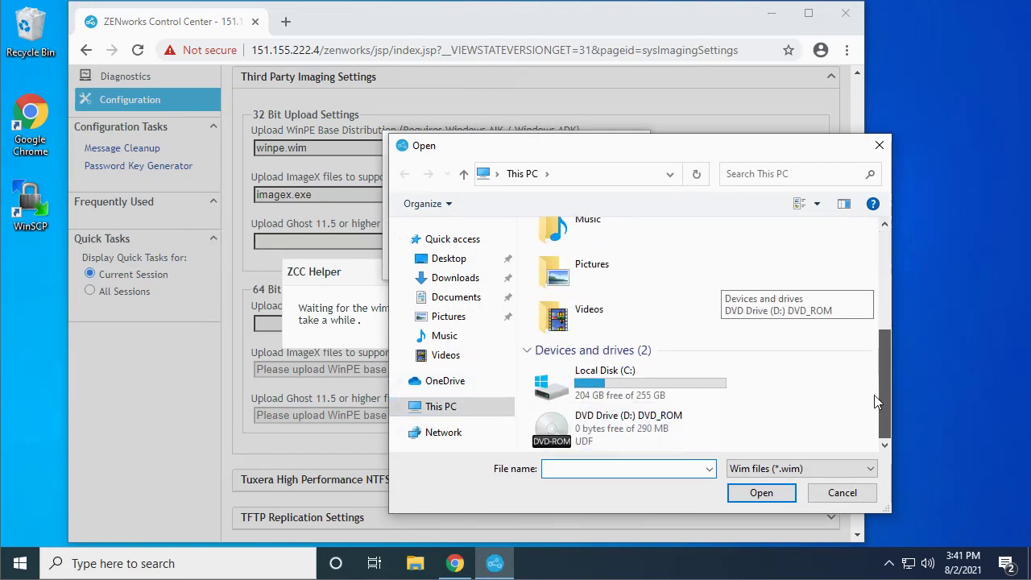
{"action": "double_click", "coordinate": [673, 395]}
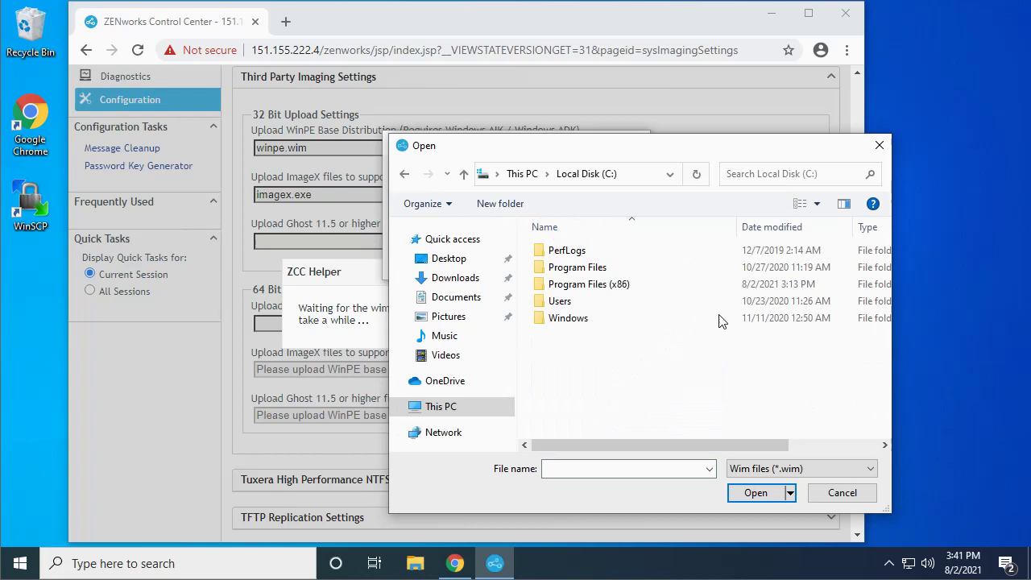
{"action": "double_click", "coordinate": [617, 284]}
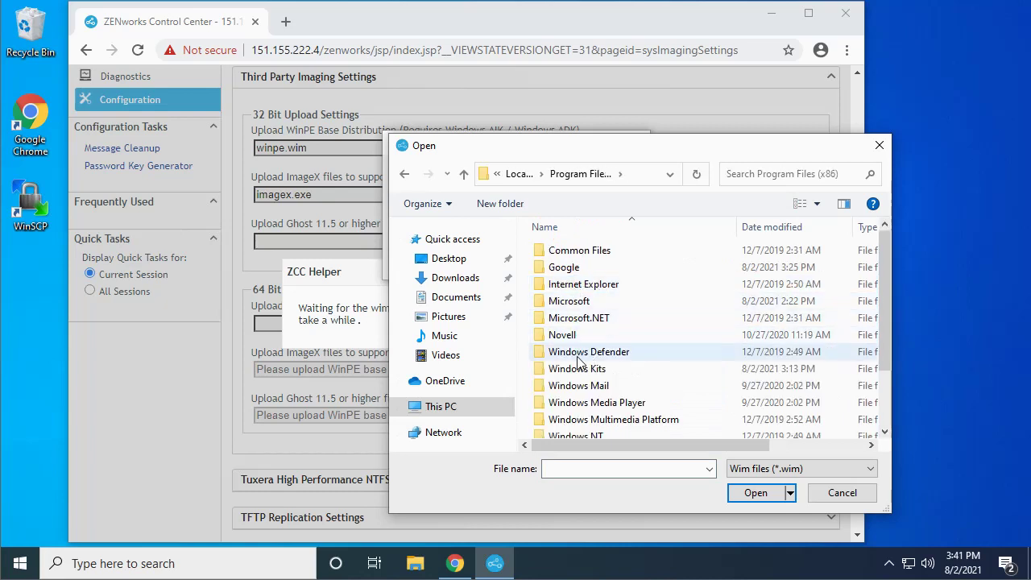
{"action": "double_click", "coordinate": [577, 369]}
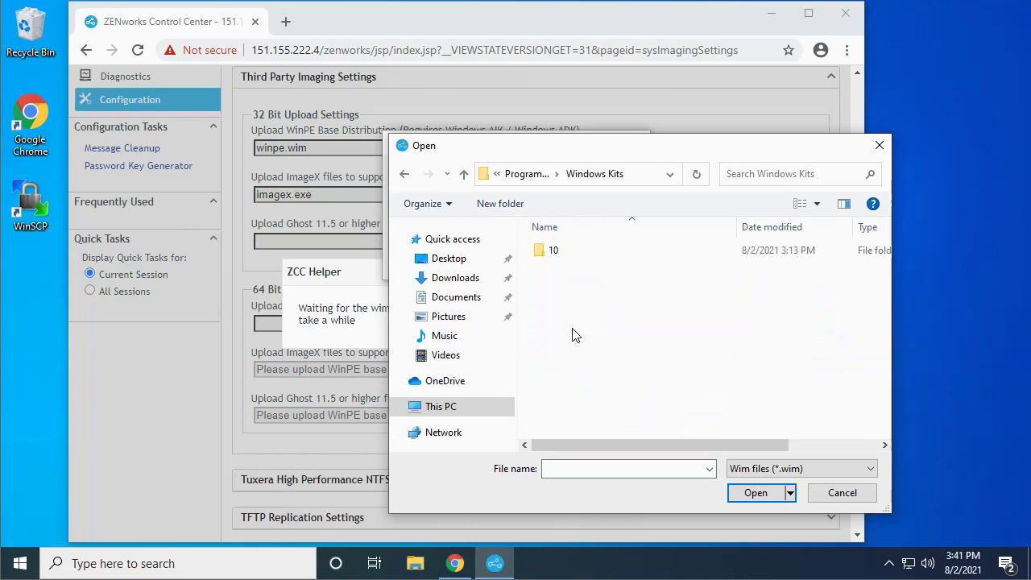
{"action": "double_click", "coordinate": [555, 254]}
{"action": "double_click", "coordinate": [591, 253]}
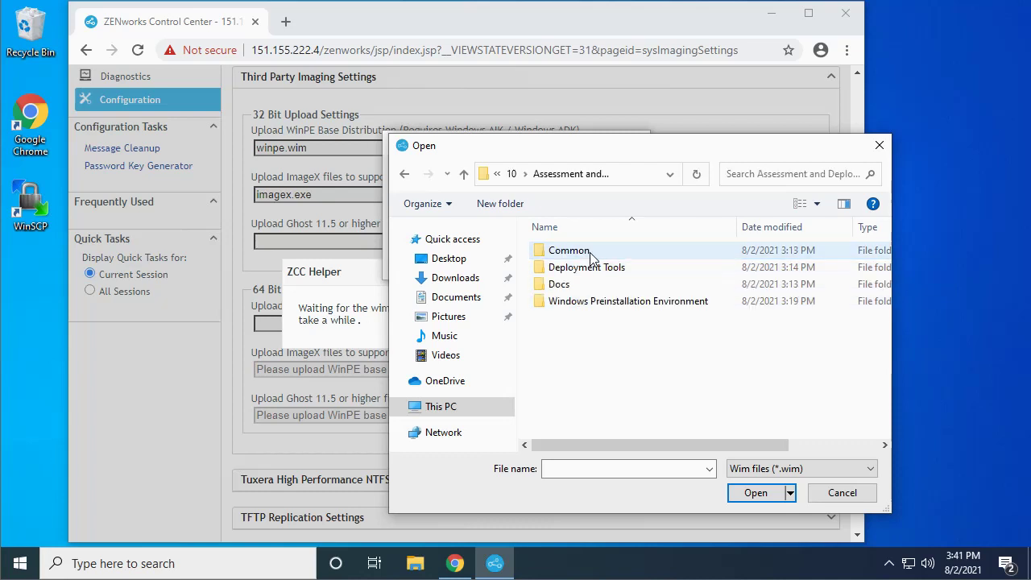
{"action": "left_click", "coordinate": [574, 307]}
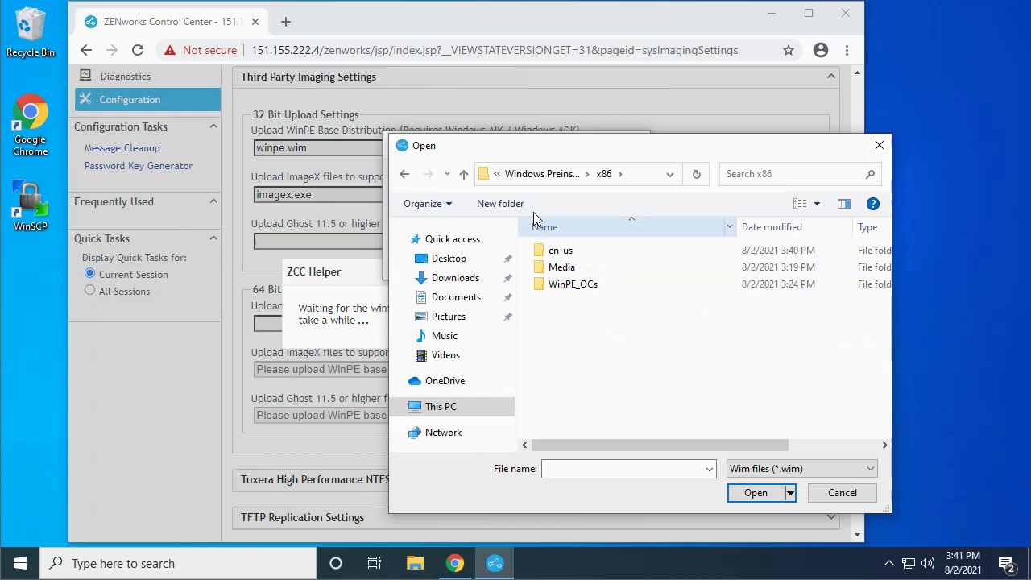
{"action": "left_click", "coordinate": [464, 174]}
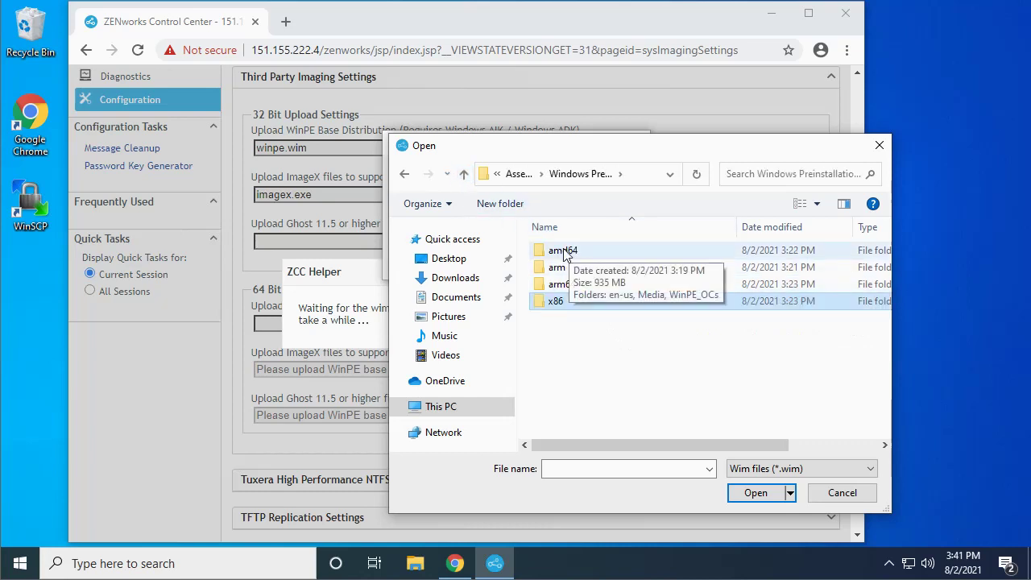
{"action": "double_click", "coordinate": [568, 253]}
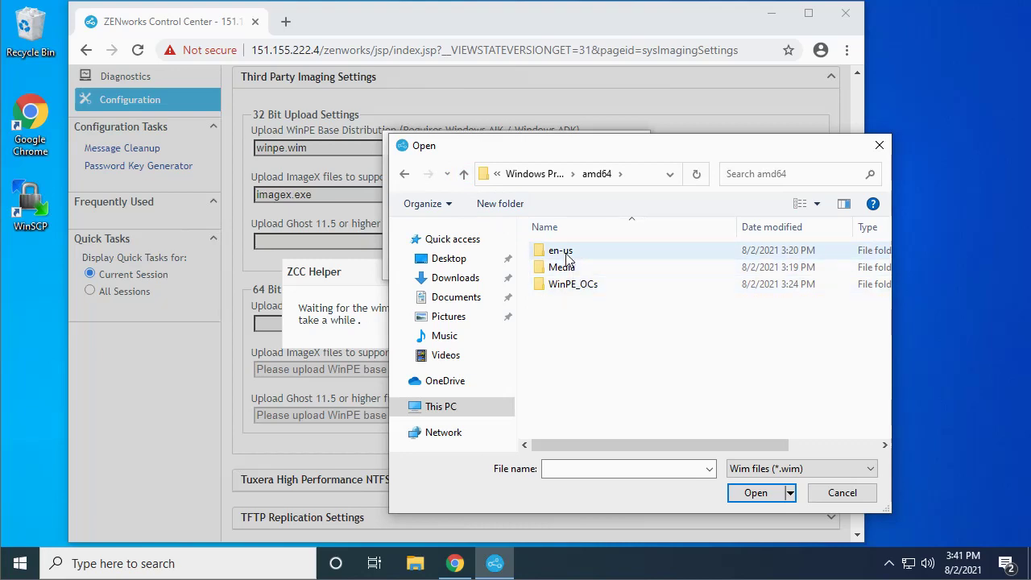
{"action": "double_click", "coordinate": [564, 250]}
{"action": "left_click", "coordinate": [574, 253]}
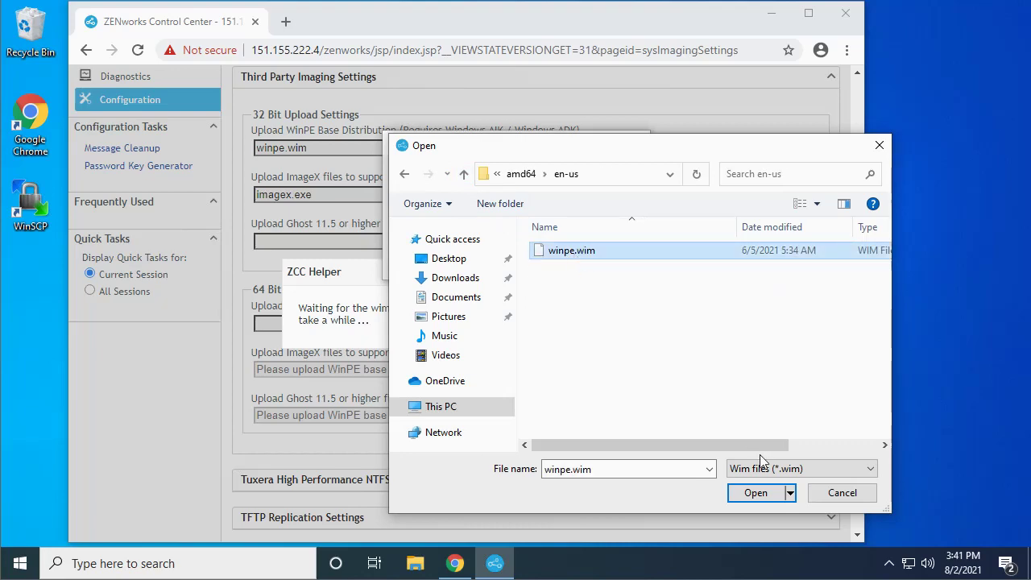
{"action": "left_click", "coordinate": [756, 492]}
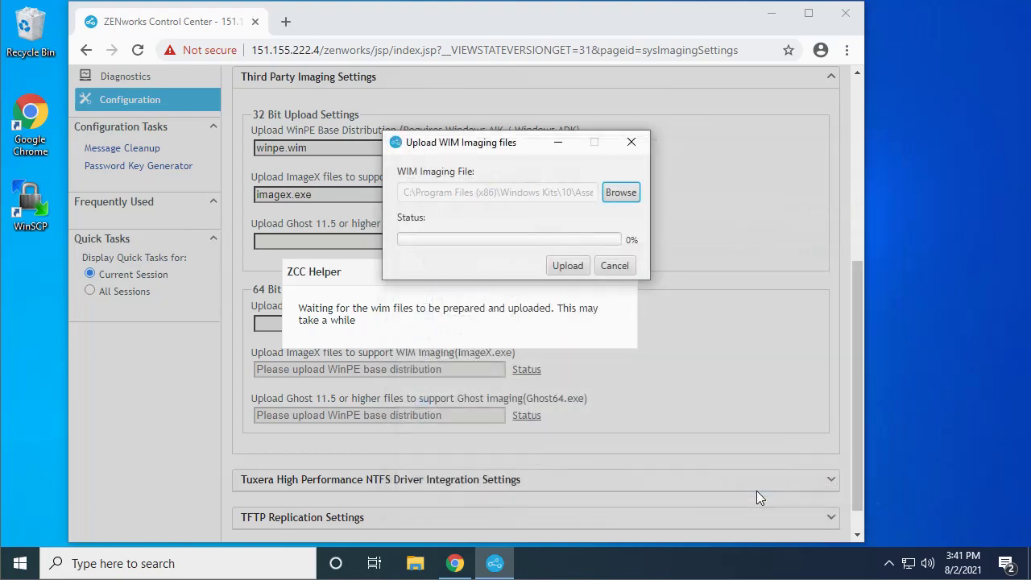
{"action": "left_click", "coordinate": [568, 266]}
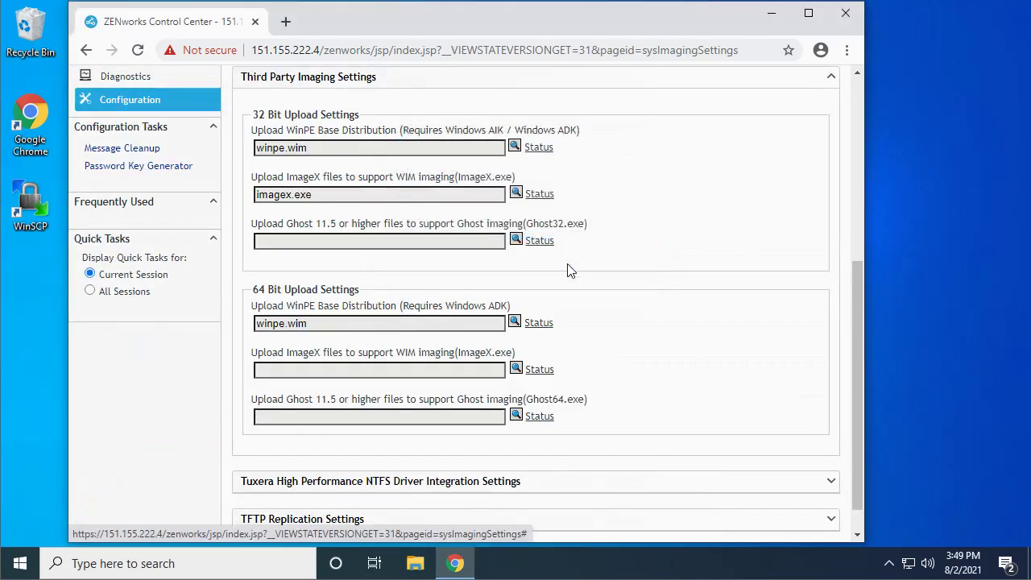
Pick imagex from Deployment Tools\amd64\DISM and submit it as the 64-bit ImageX file.
{"action": "left_click", "coordinate": [516, 369]}
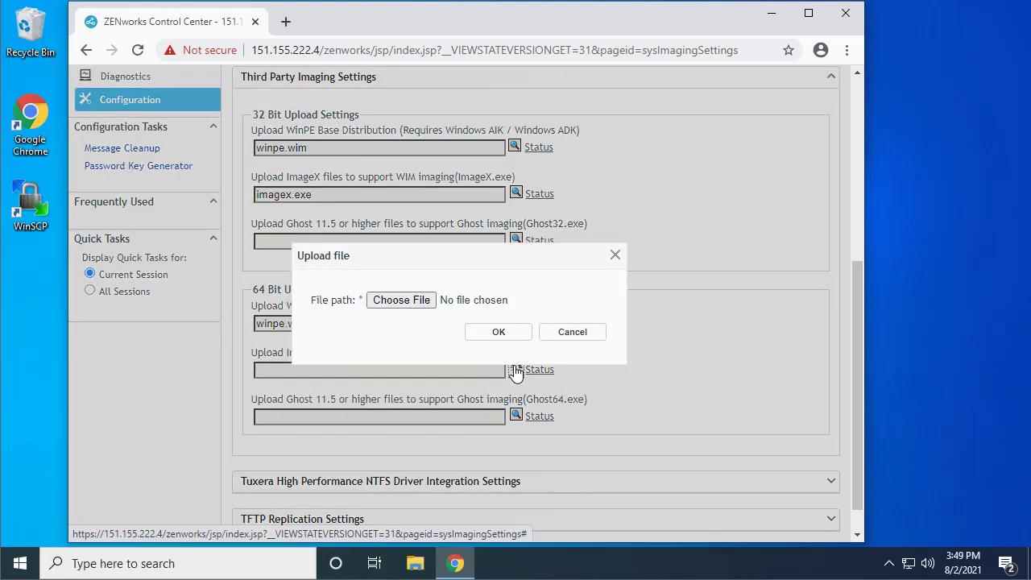
{"action": "left_click", "coordinate": [417, 302]}
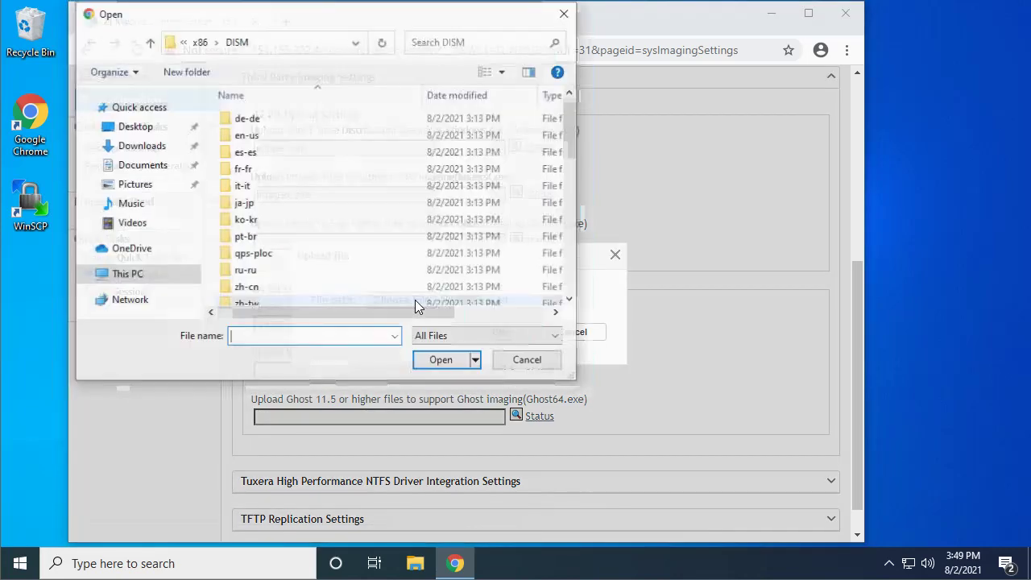
{"action": "left_click", "coordinate": [149, 45]}
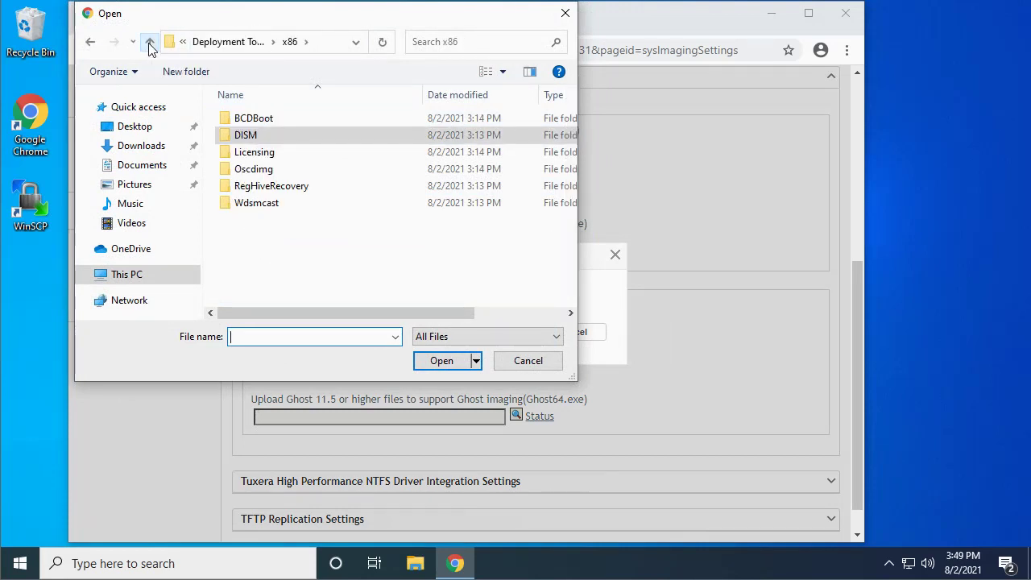
{"action": "left_click", "coordinate": [149, 45]}
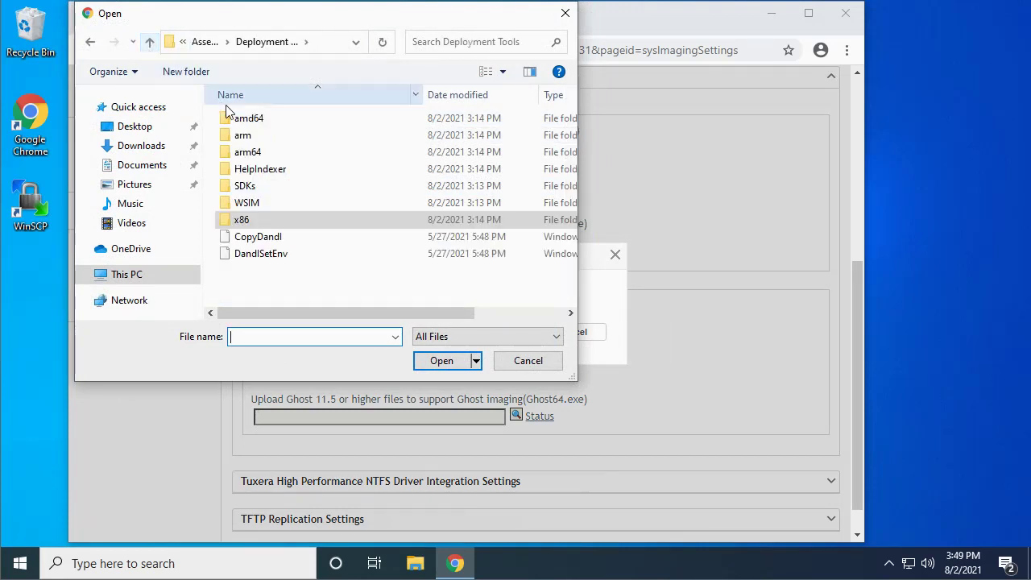
{"action": "double_click", "coordinate": [252, 119]}
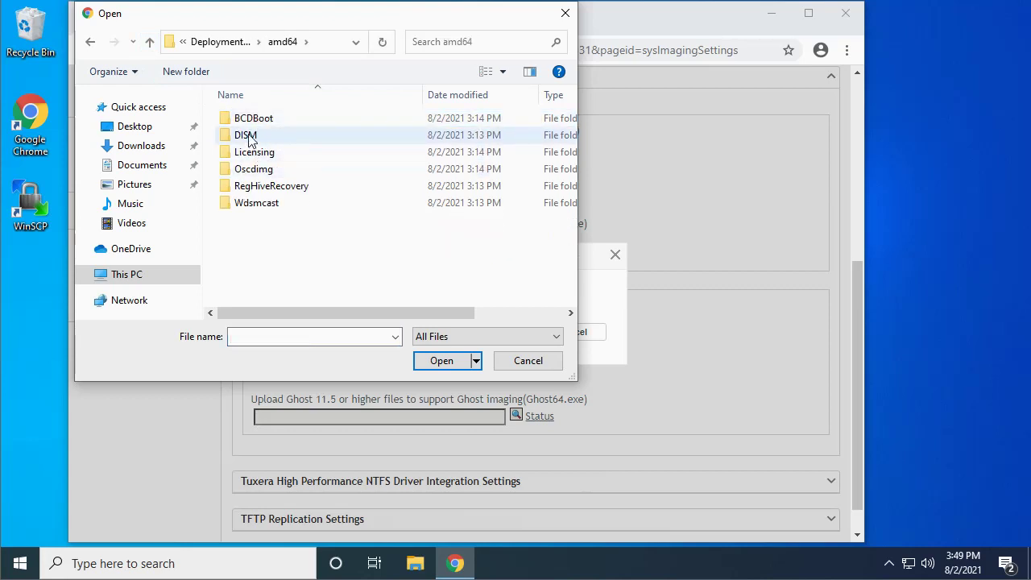
{"action": "double_click", "coordinate": [246, 135]}
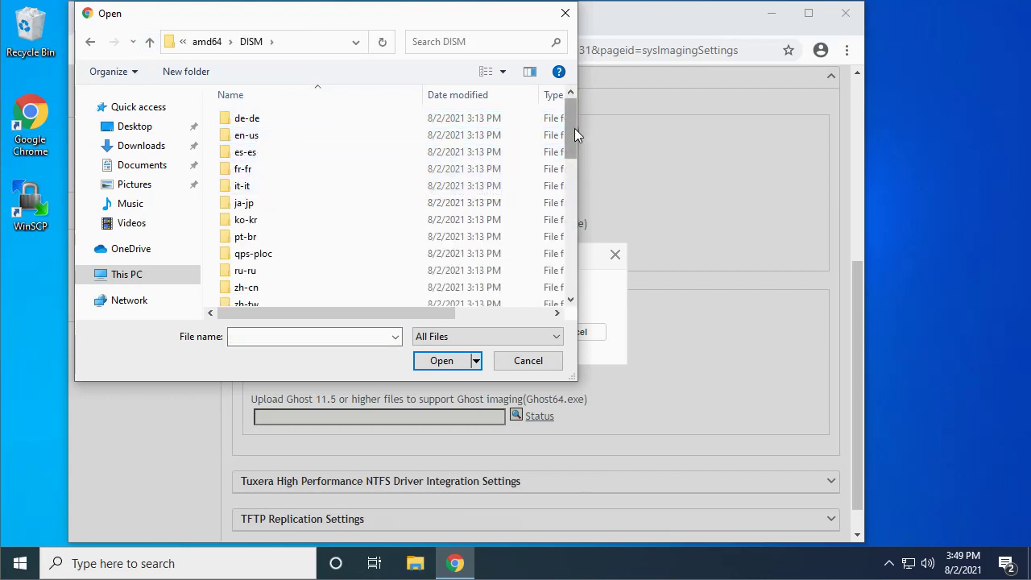
{"action": "left_click_drag", "start_coordinate": [568, 133], "coordinate": [556, 222]}
{"action": "scroll", "coordinate": [556, 222], "scroll_direction": "down", "scroll_amount": 3}
{"action": "scroll", "coordinate": [554, 230], "scroll_direction": "up", "scroll_amount": 2}
{"action": "left_click", "coordinate": [250, 186]}
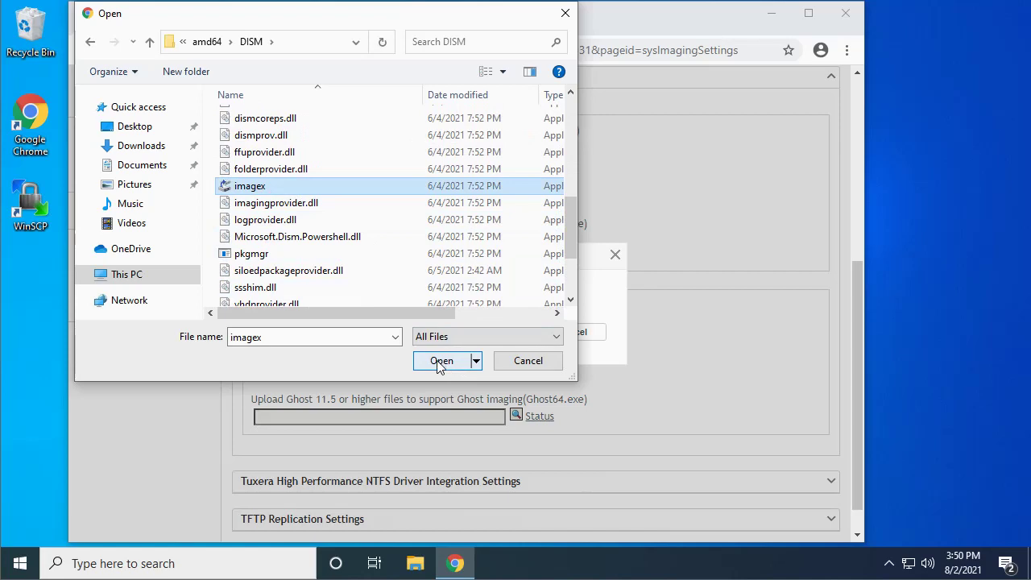
{"action": "left_click", "coordinate": [440, 363]}
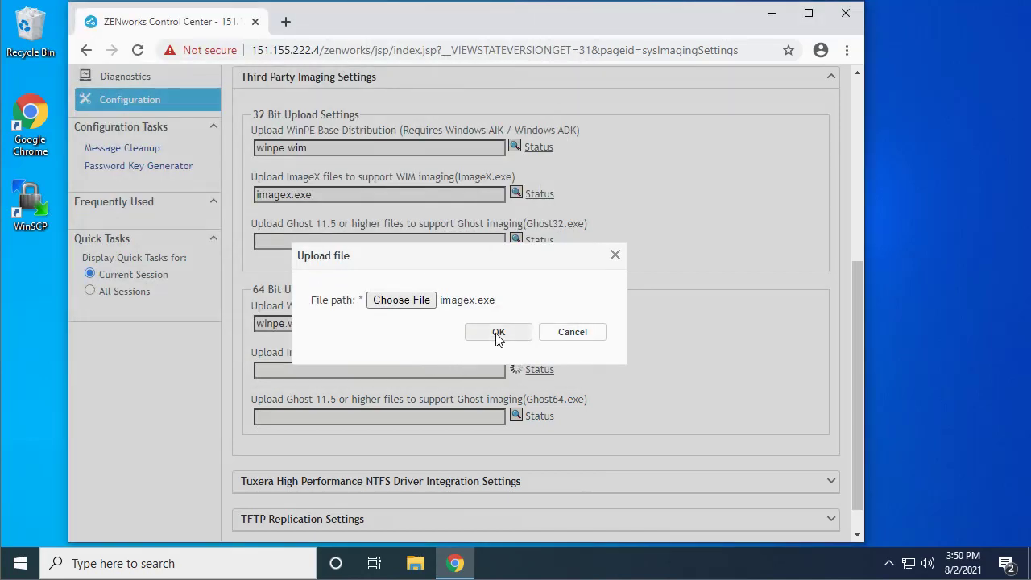
{"action": "left_click", "coordinate": [497, 333]}
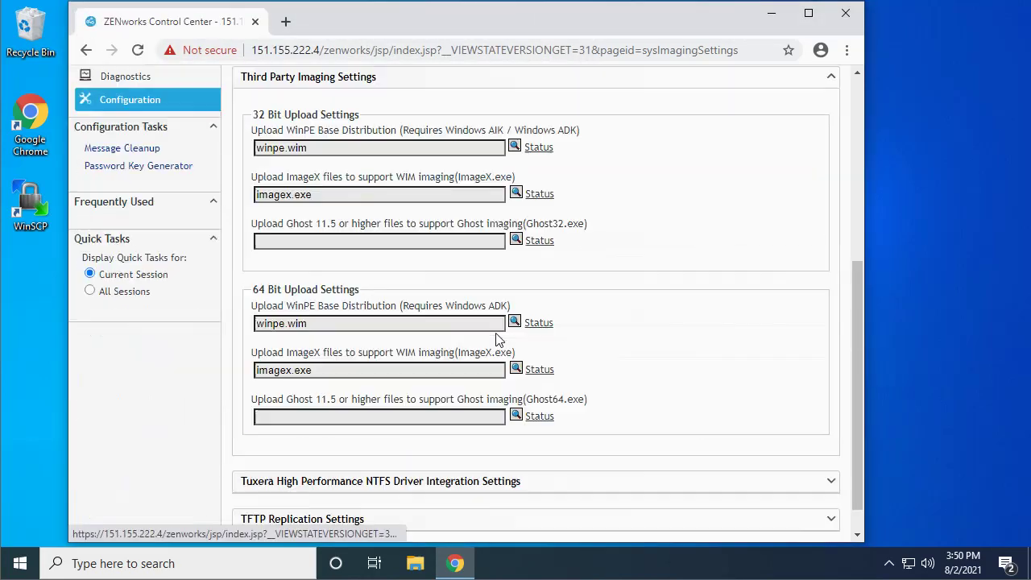
Apply the Third Party Imaging settings and confirm with OK.
{"action": "left_click_drag", "start_coordinate": [858, 306], "coordinate": [854, 392]}
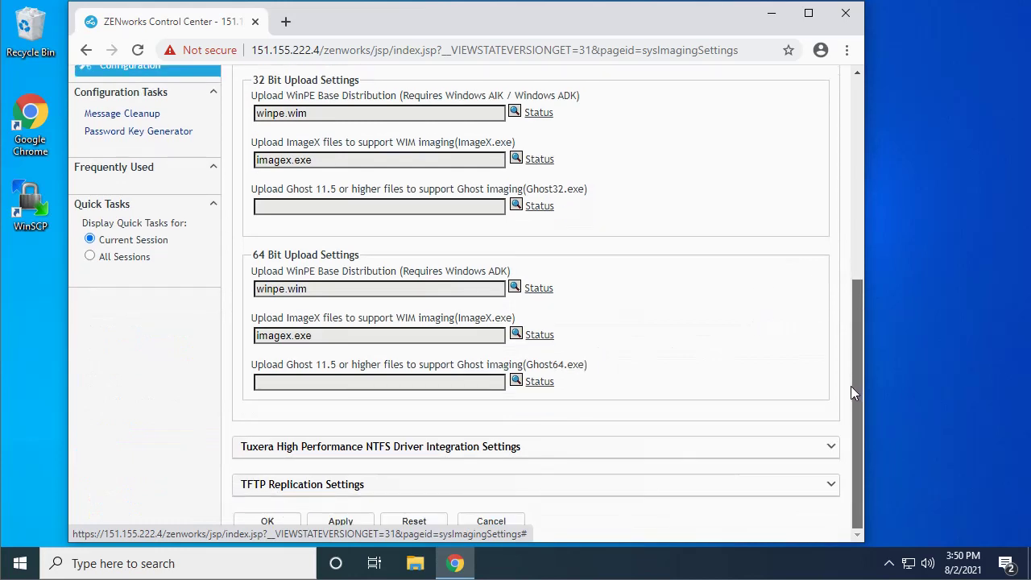
{"action": "left_click", "coordinate": [350, 522]}
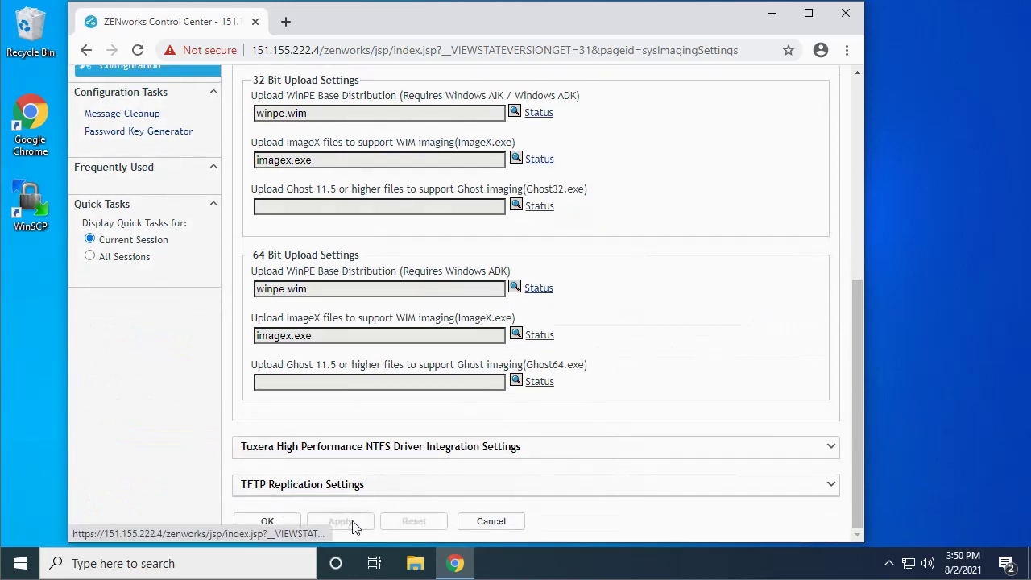
{"action": "left_click", "coordinate": [268, 520]}
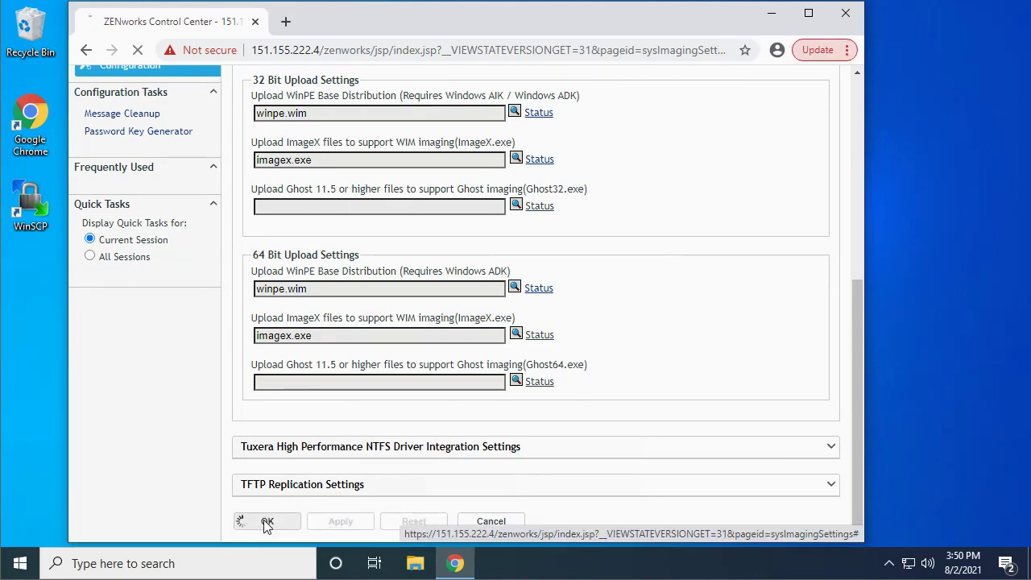